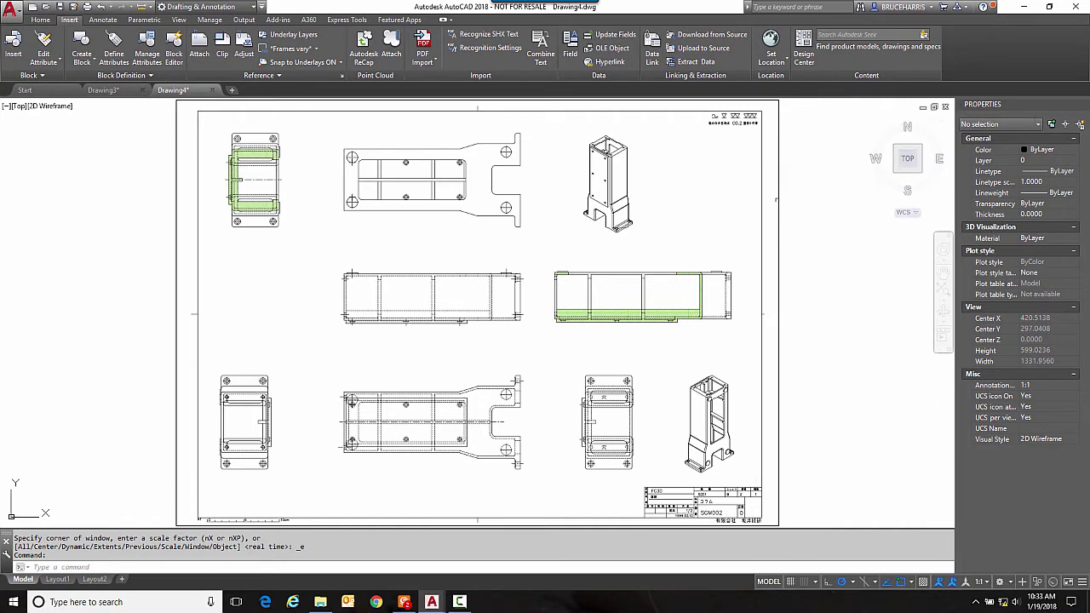
Select the PDF underlay and start Import as Objects with a polygonal boundary.
left_click(782, 199)
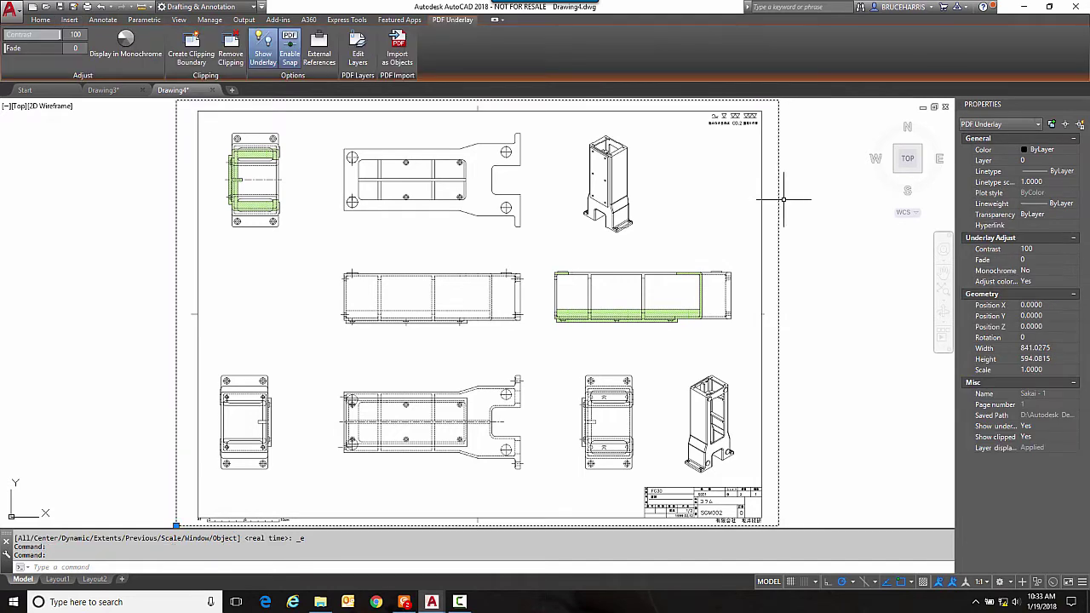
left_click(398, 51)
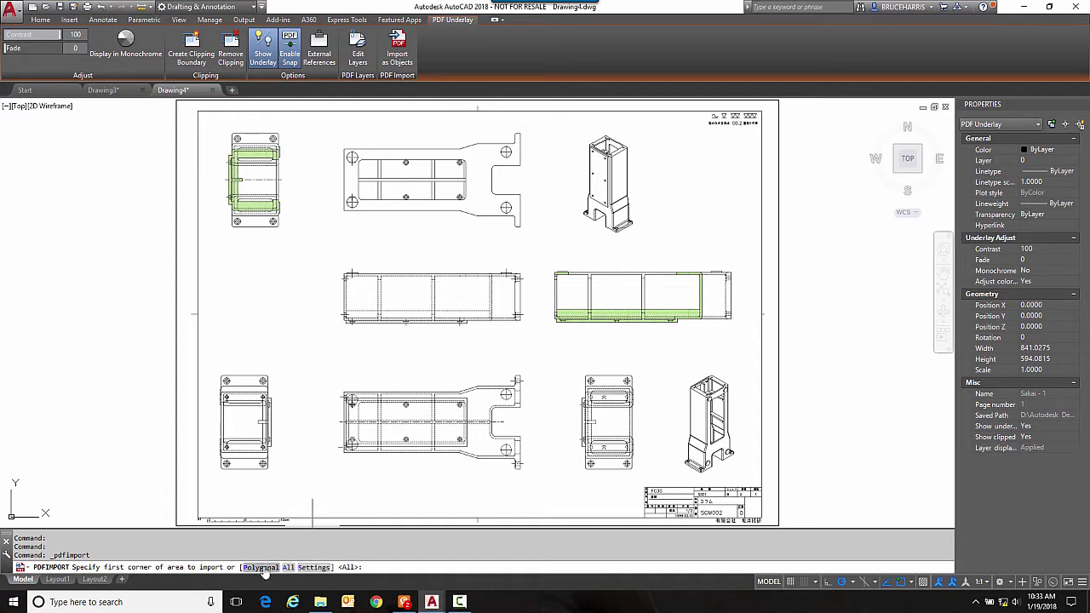
left_click(264, 567)
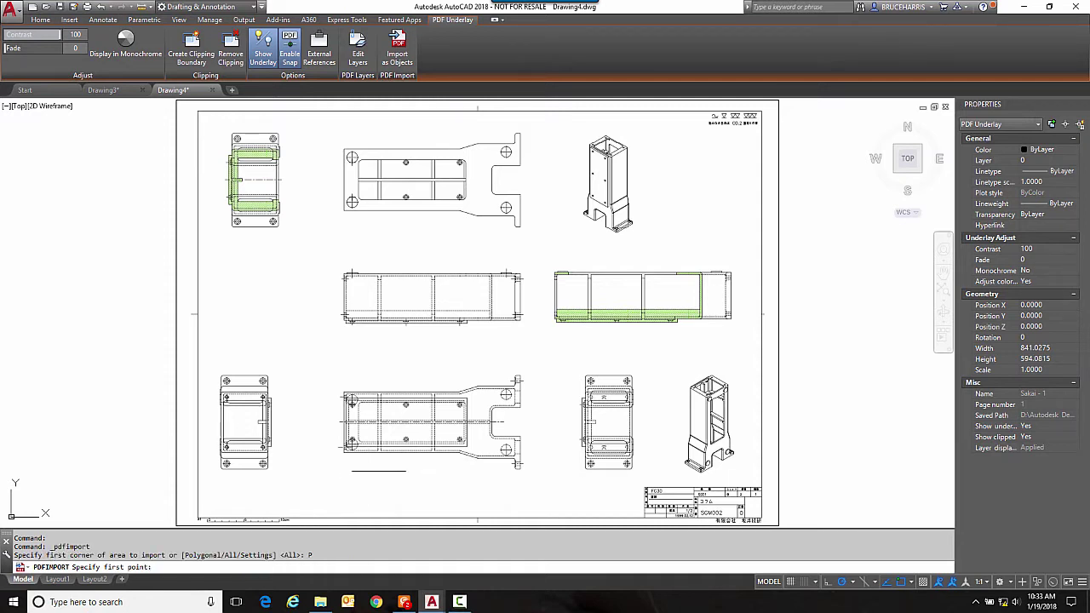
Outline the top-centre part view with four corners and choose to detach the underlay.
left_click(336, 136)
left_click(543, 123)
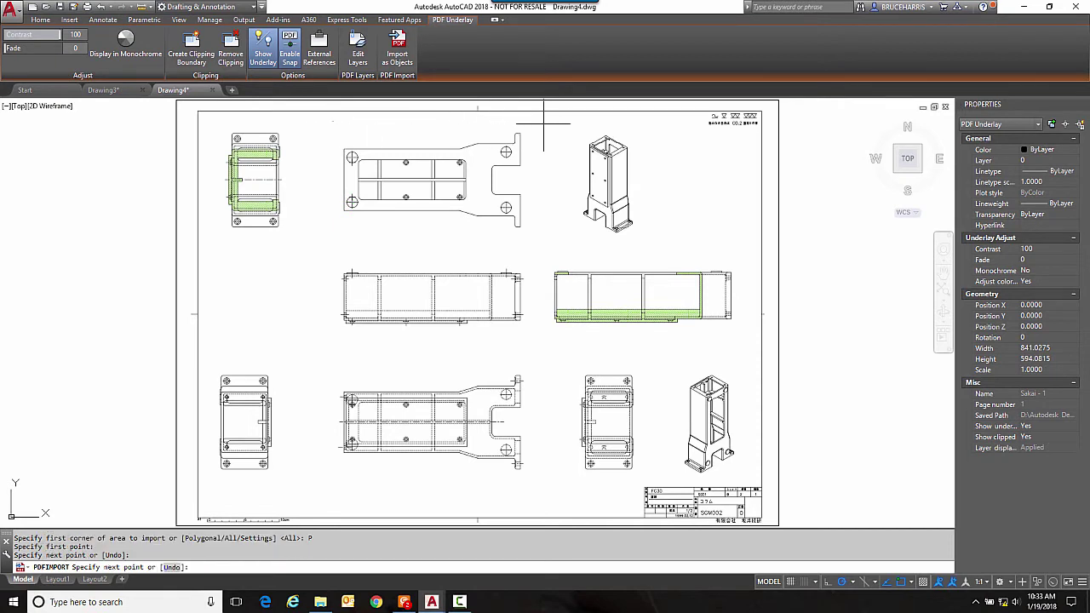
left_click(533, 251)
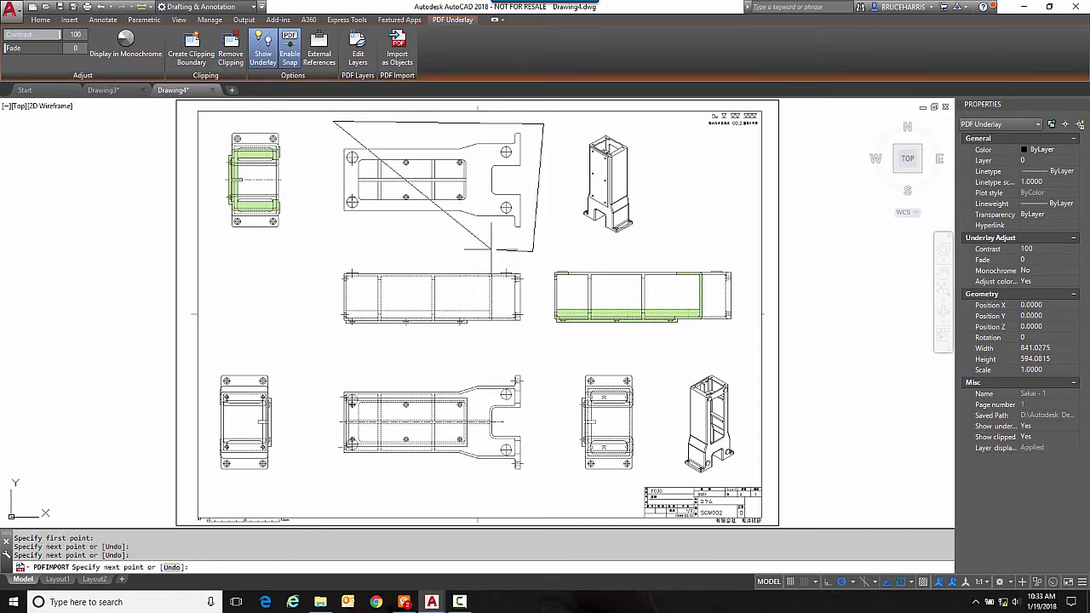
left_click(313, 239)
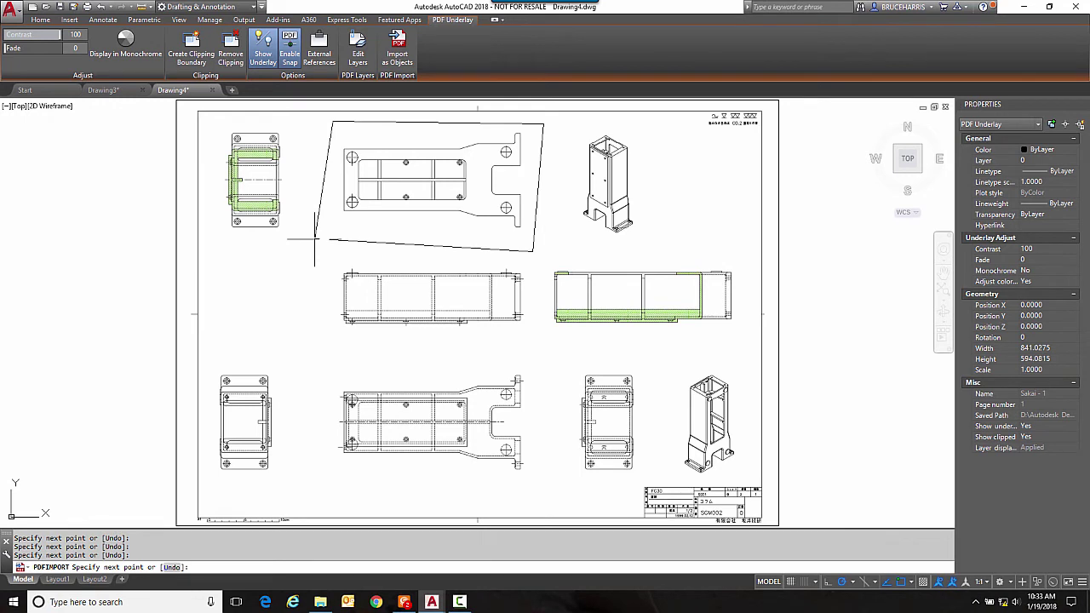
key("Return")
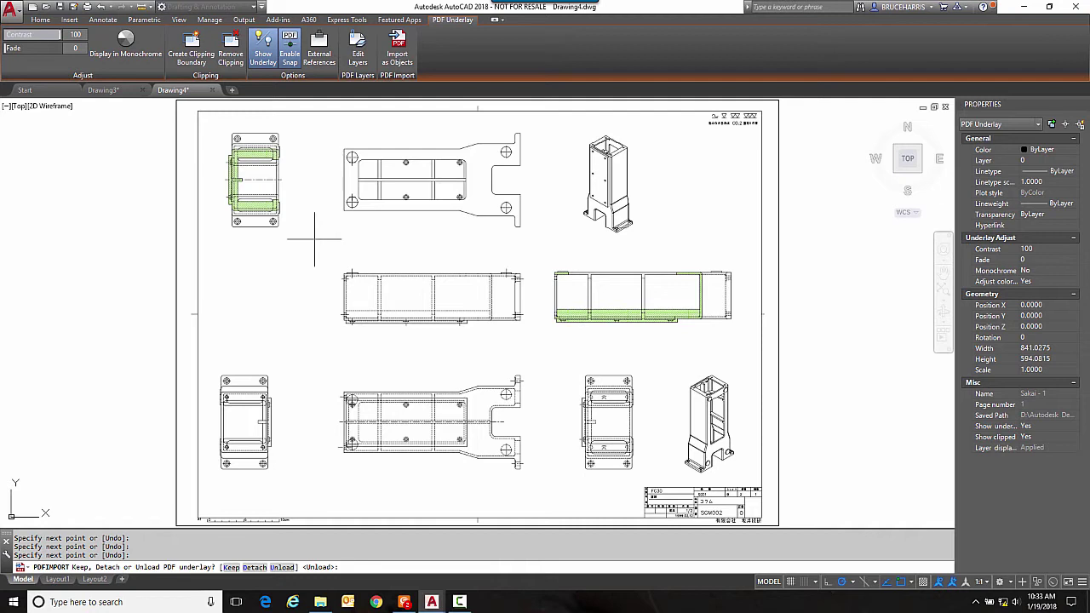
type("d")
Detach the underlay, then confirm the plate's edges, hole circles and rounded corners are selectable objects.
key("Return")
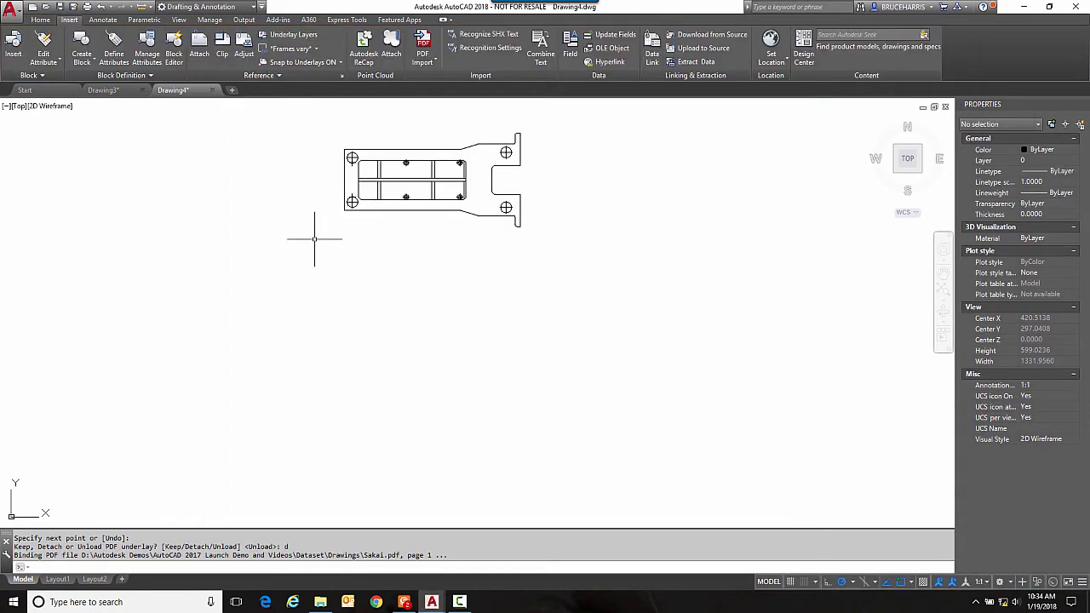
scroll(352, 149, "up", 8)
left_click(354, 153)
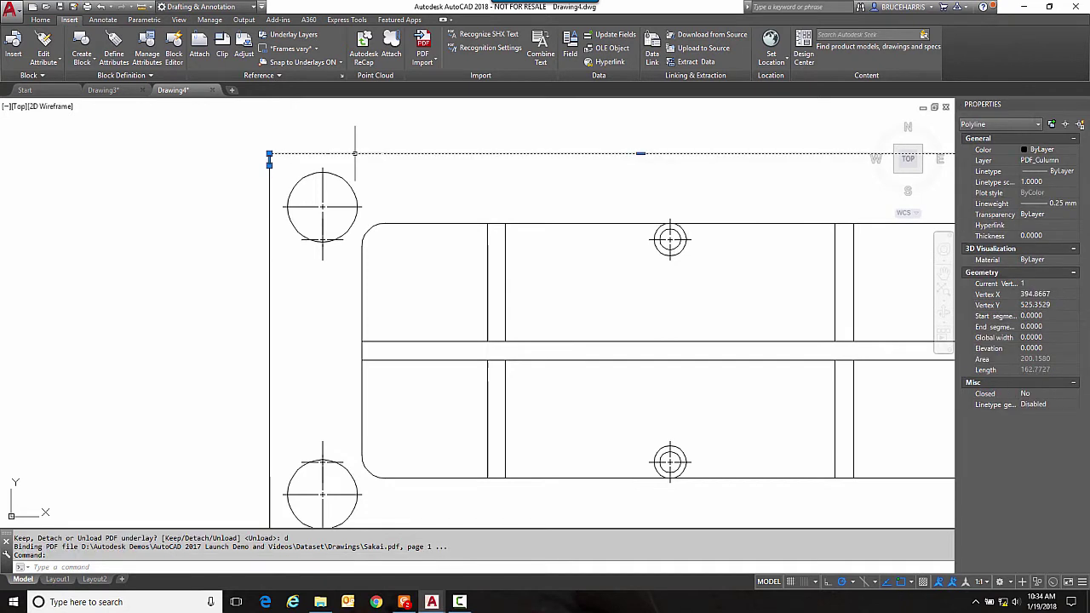
left_click(269, 226)
left_click(287, 213)
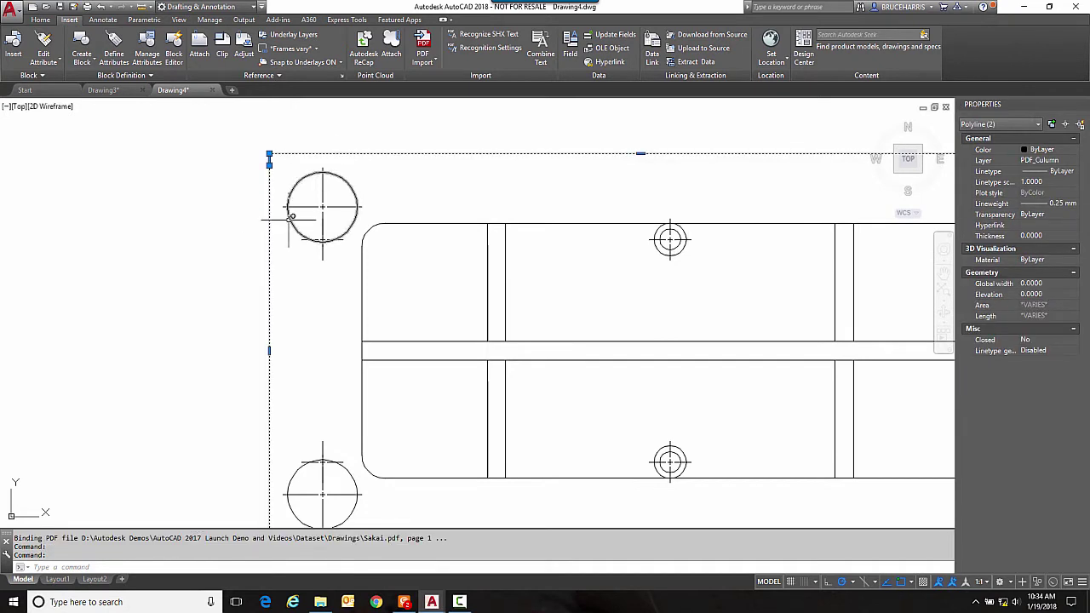
left_click(361, 273)
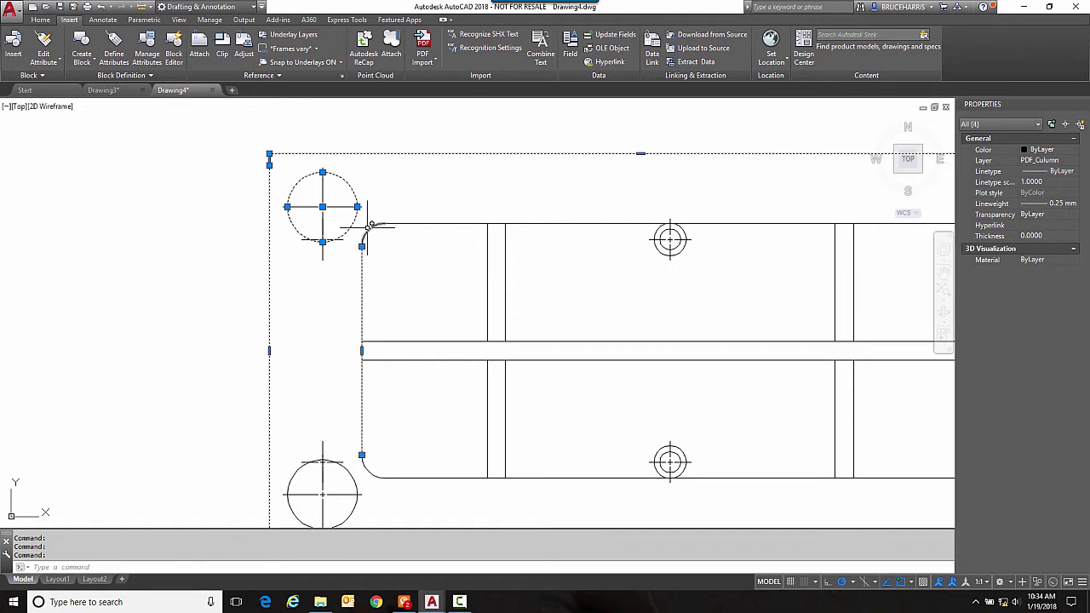
left_click(371, 233)
key("Escape")
key("Escape")
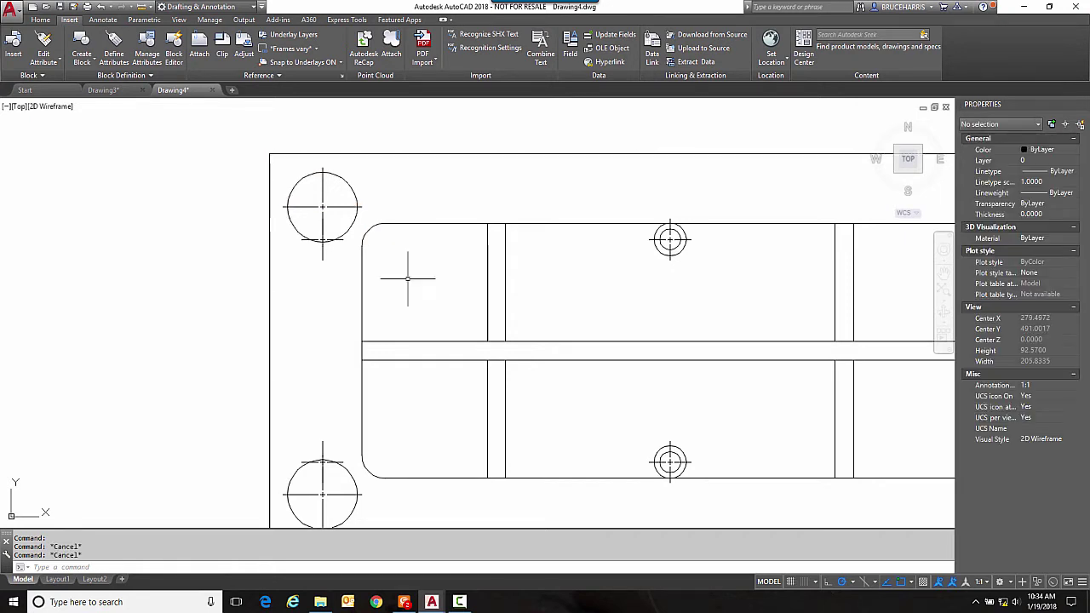
scroll(408, 277, "down", 4)
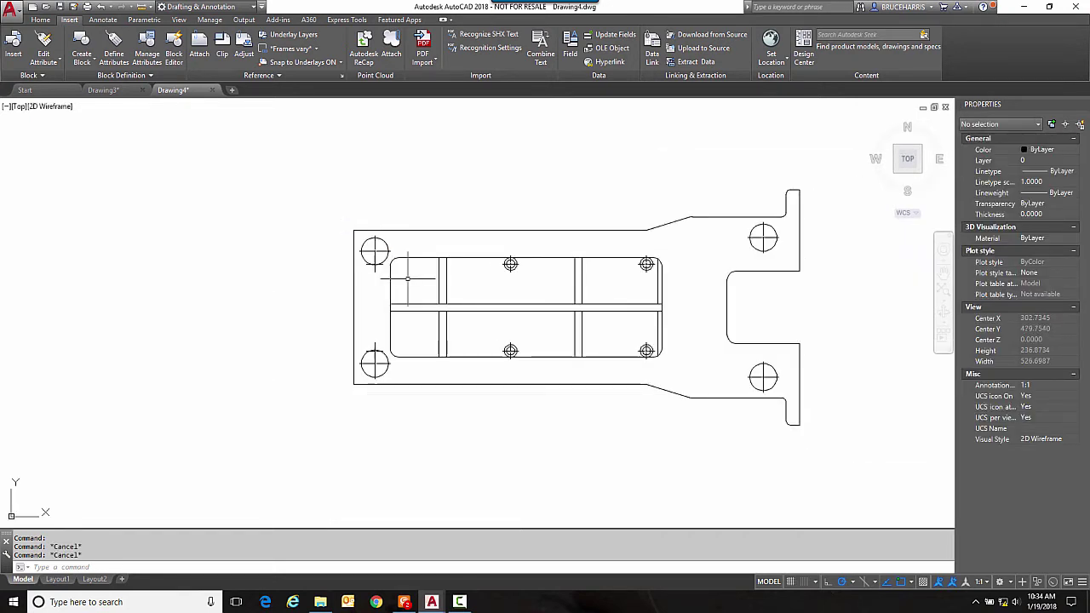
In Drawing3, open Mount View Cabin.pdf through PDF Import.
left_click(103, 90)
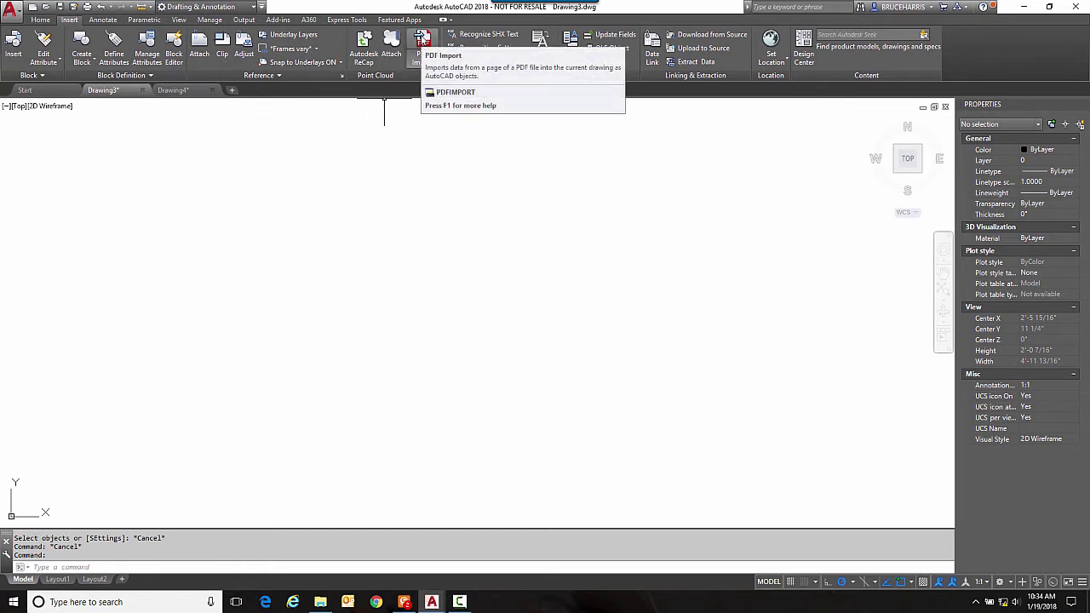
left_click(422, 39)
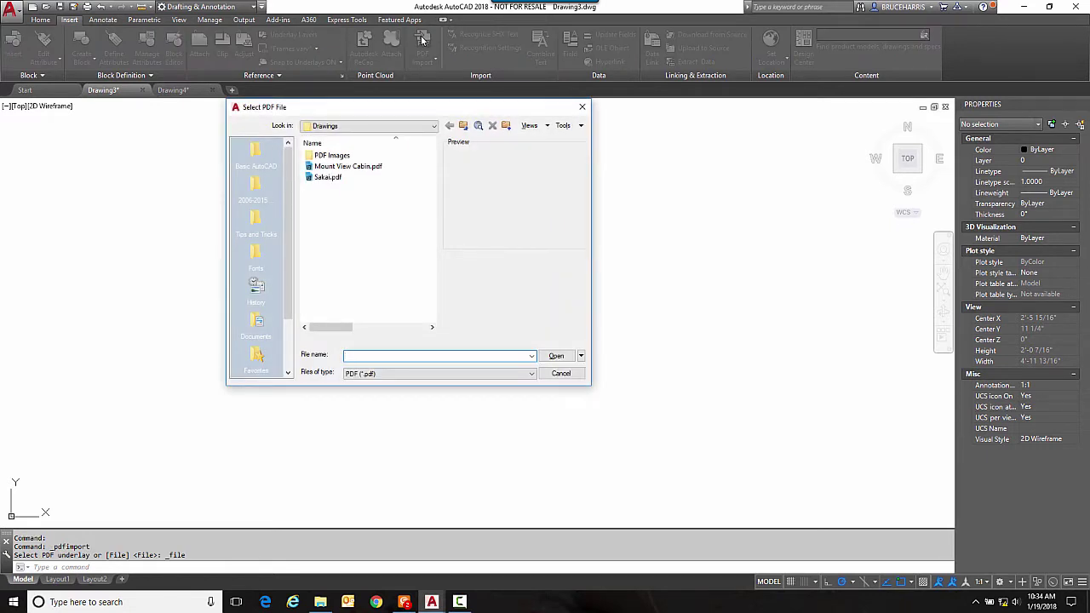
left_click(344, 168)
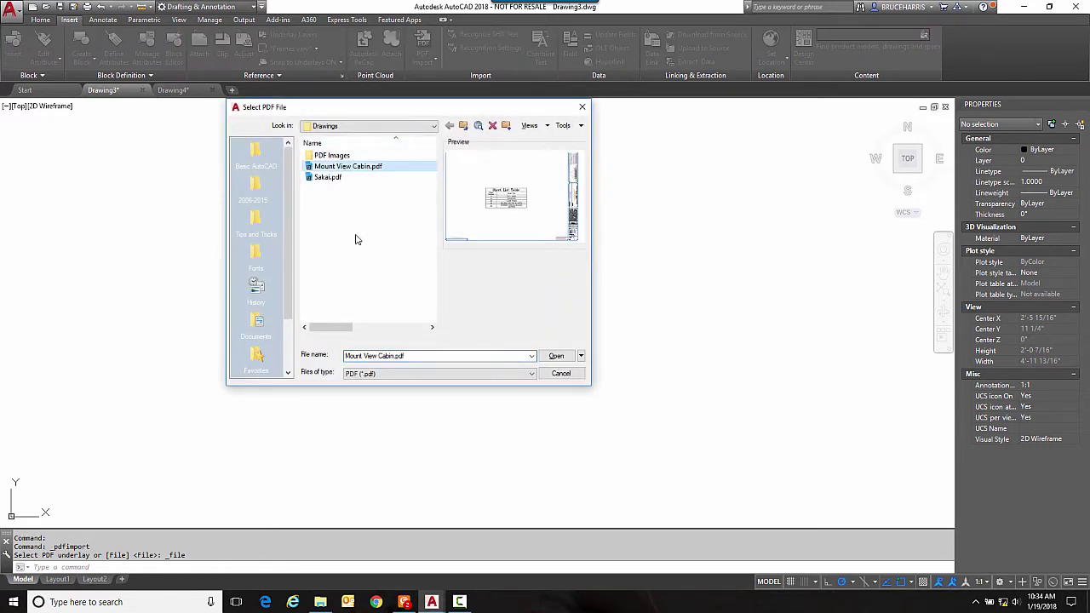
left_click(556, 355)
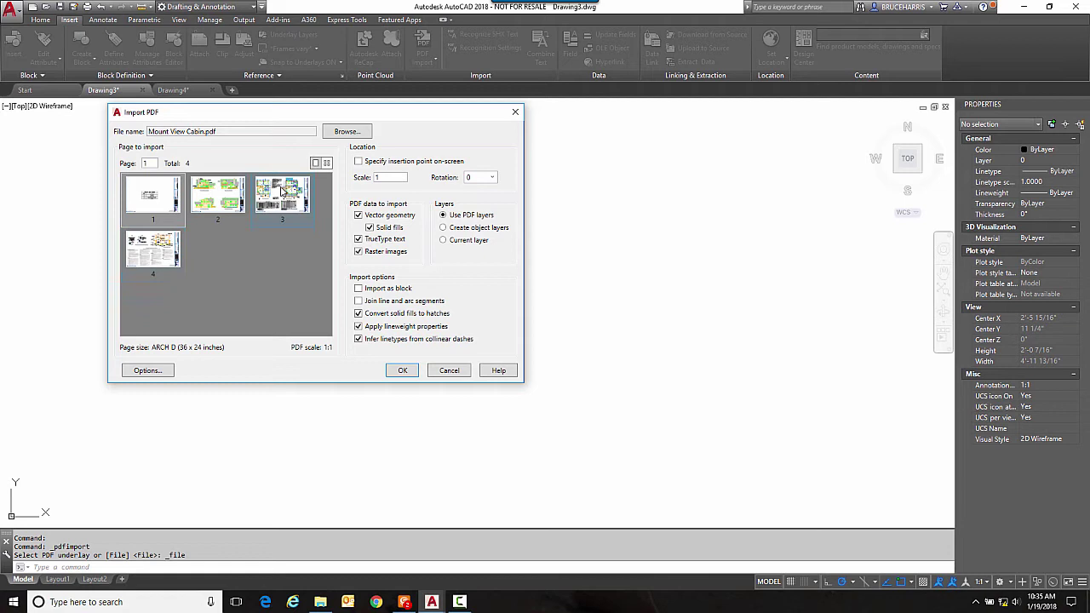
Choose page 3 in the Import PDF dialog and import it.
left_click(281, 191)
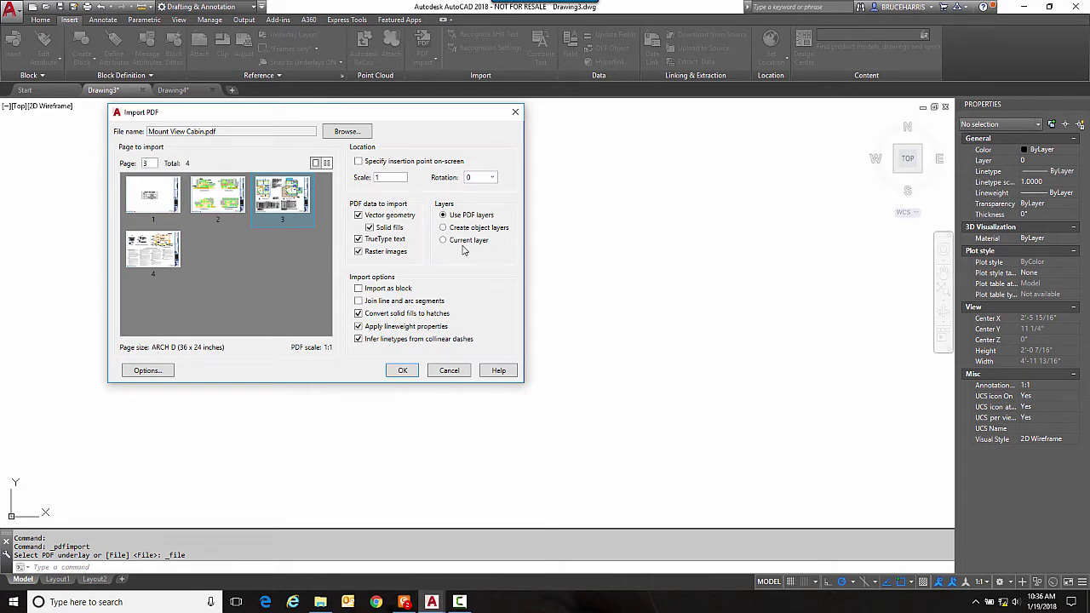
left_click(400, 371)
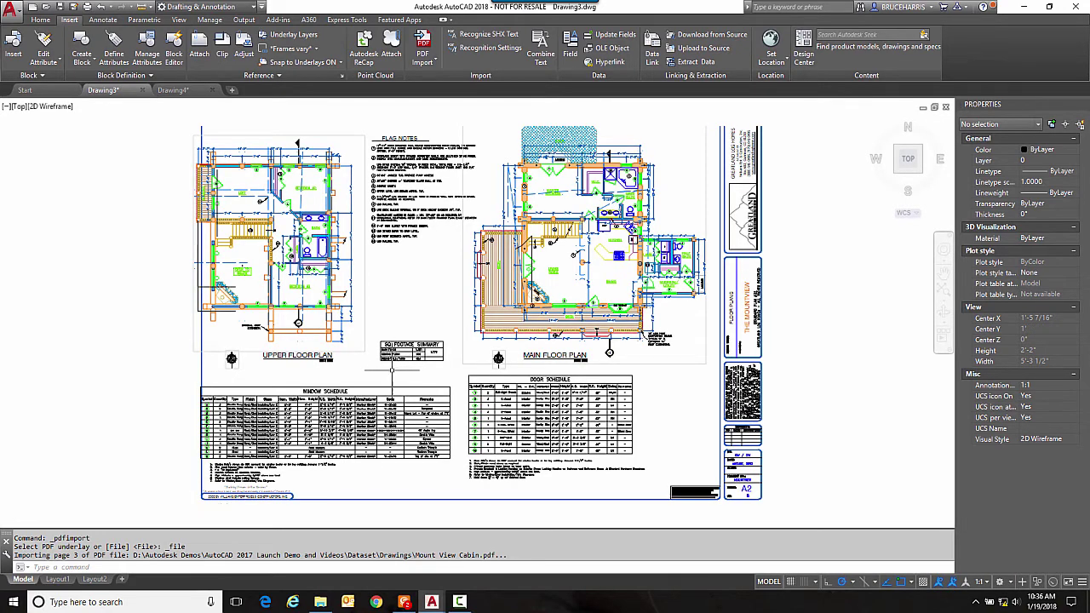
scroll(390, 375, "down", 5)
scroll(385, 375, "up", 5)
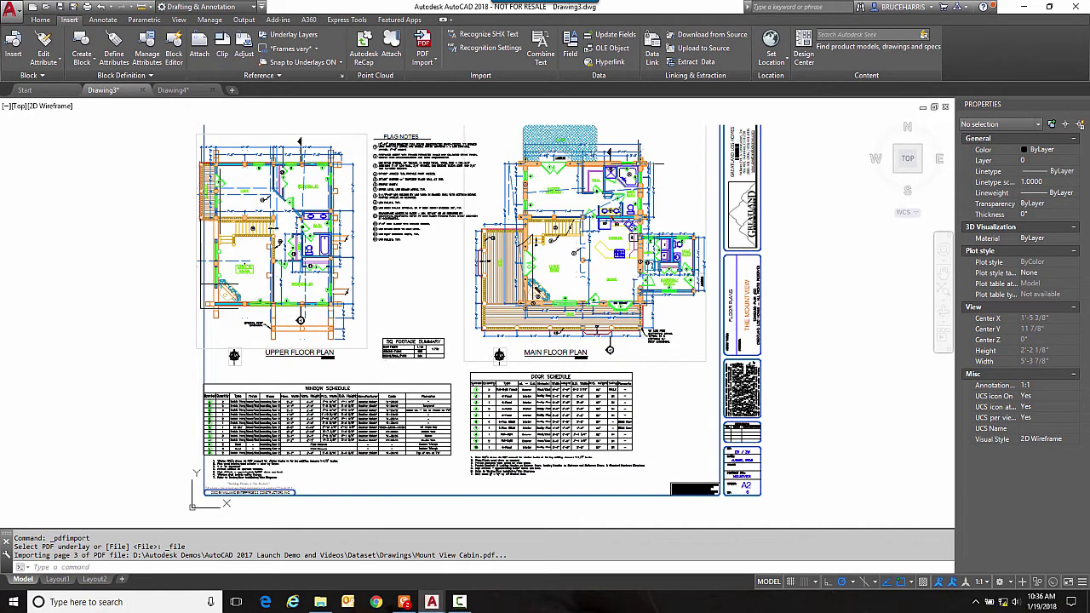
scroll(681, 187, "up", 5)
mouse_move(817, 179)
middle_mouse_down()
mouse_move(680, 191)
mouse_move(446, 315)
middle_mouse_up()
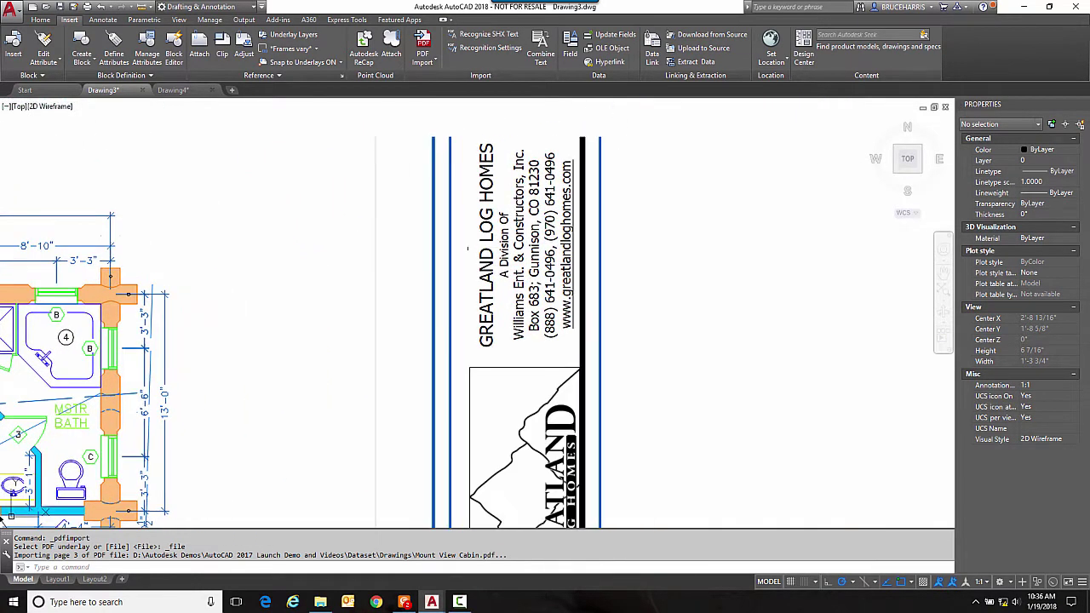
scroll(478, 285, "up", 5)
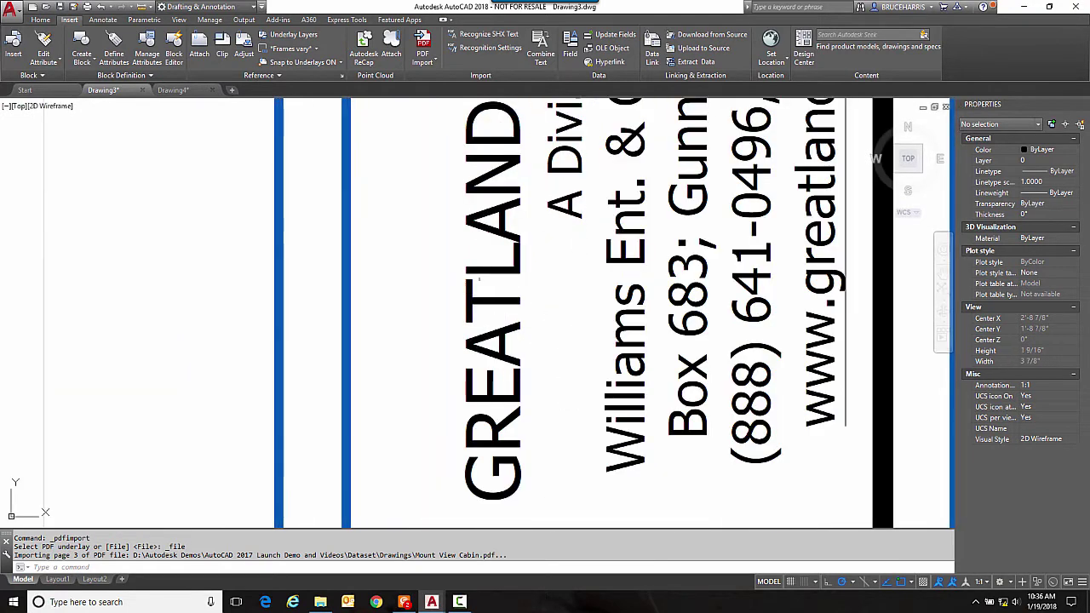
left_click(481, 271)
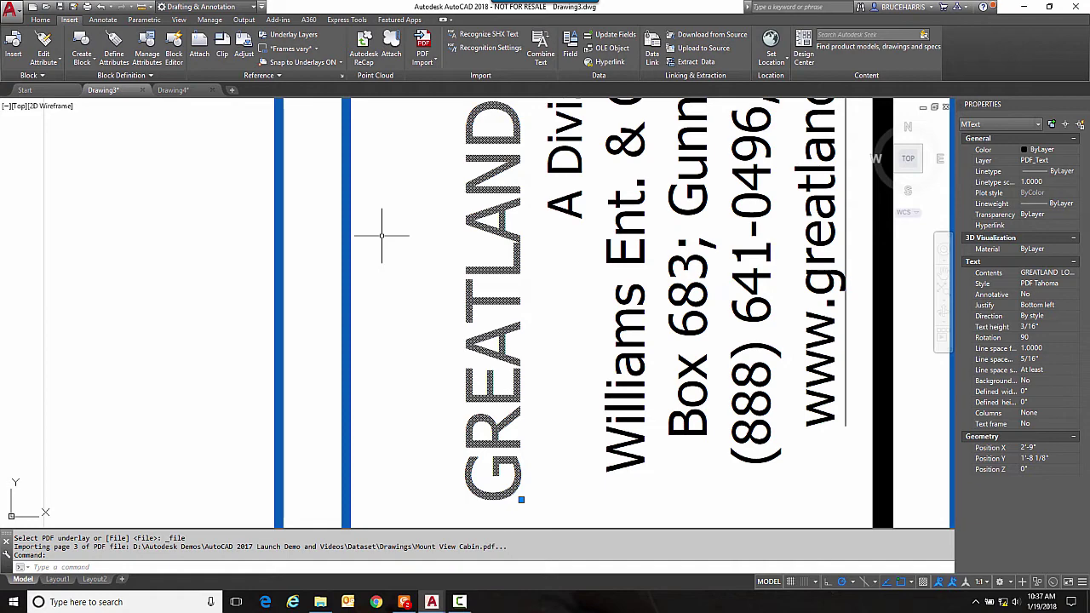
scroll(381, 236, "down", 5)
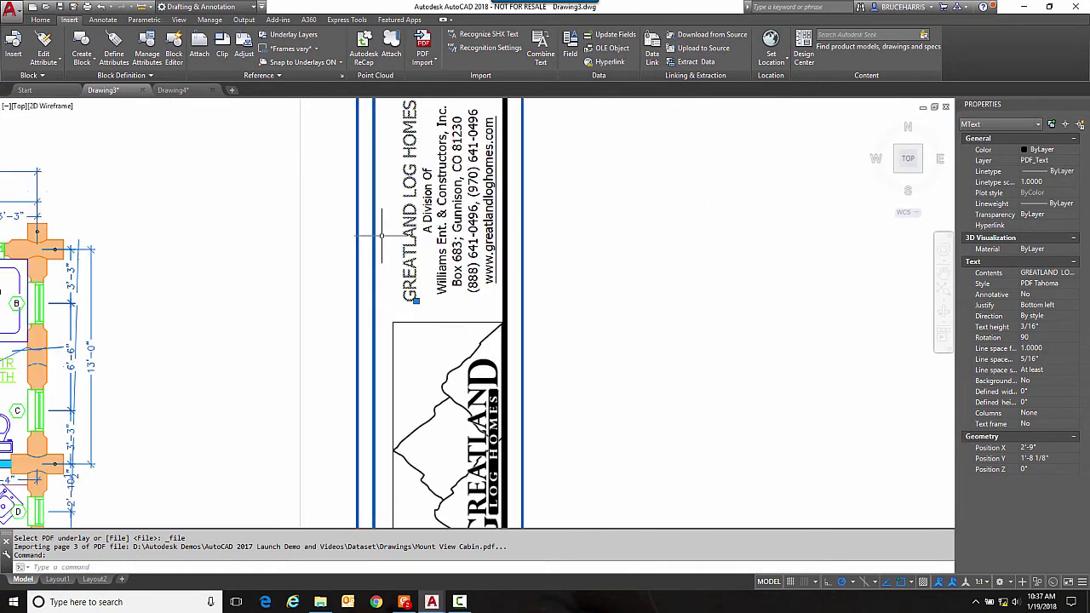
middle_click_drag(267, 231, 719, 235)
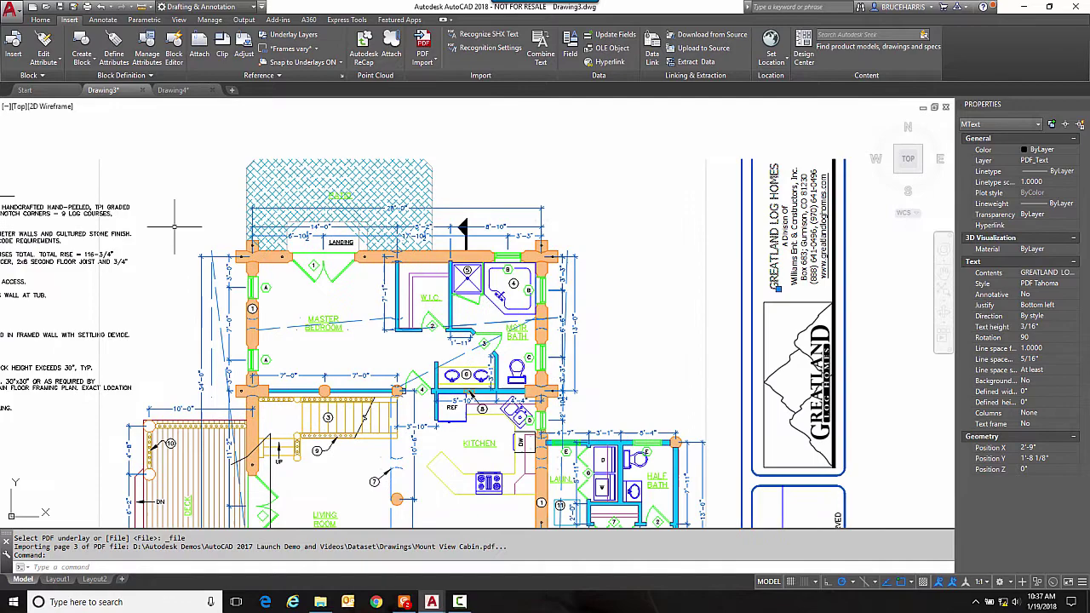
middle_click_drag(175, 227, 430, 238)
scroll(213, 226, "up", 3)
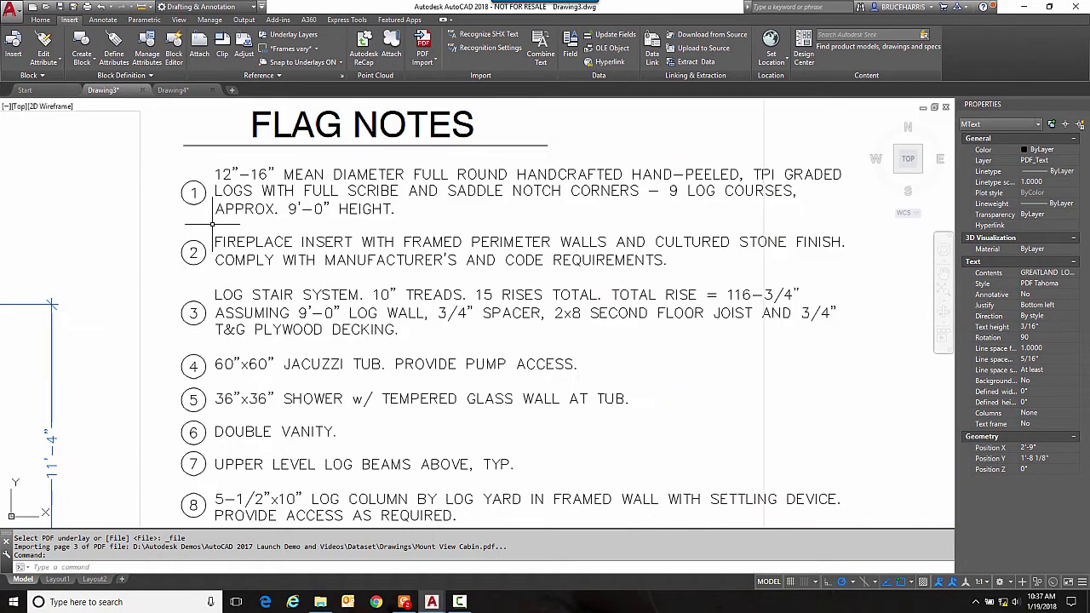
left_click(226, 174)
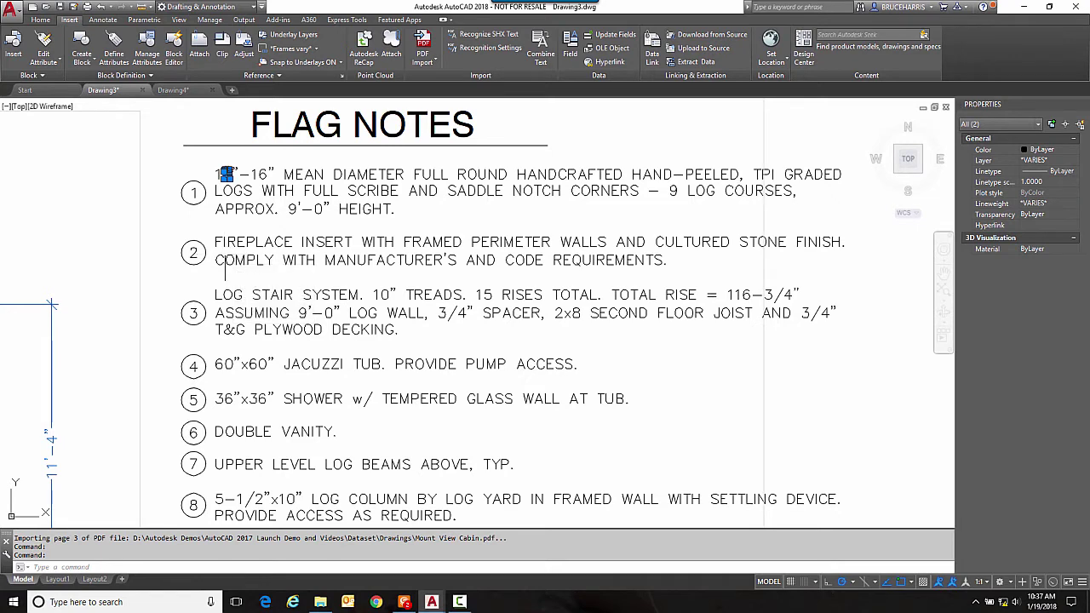
scroll(253, 138, "up", 2)
scroll(253, 138, "up", 4)
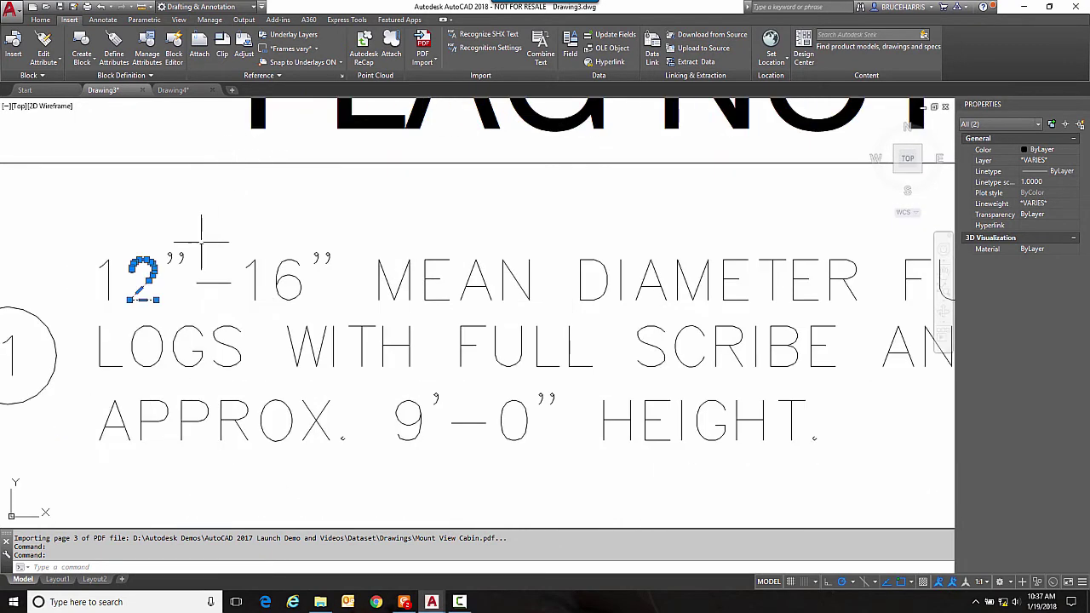
left_click(209, 280)
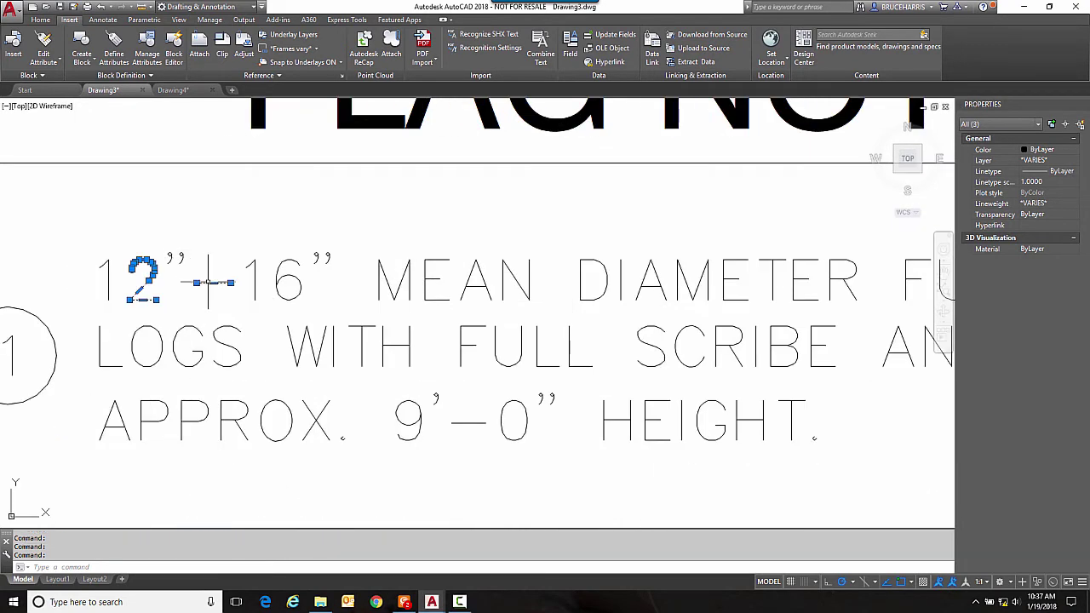
key("Escape")
key("Escape")
scroll(310, 302, "down", 8)
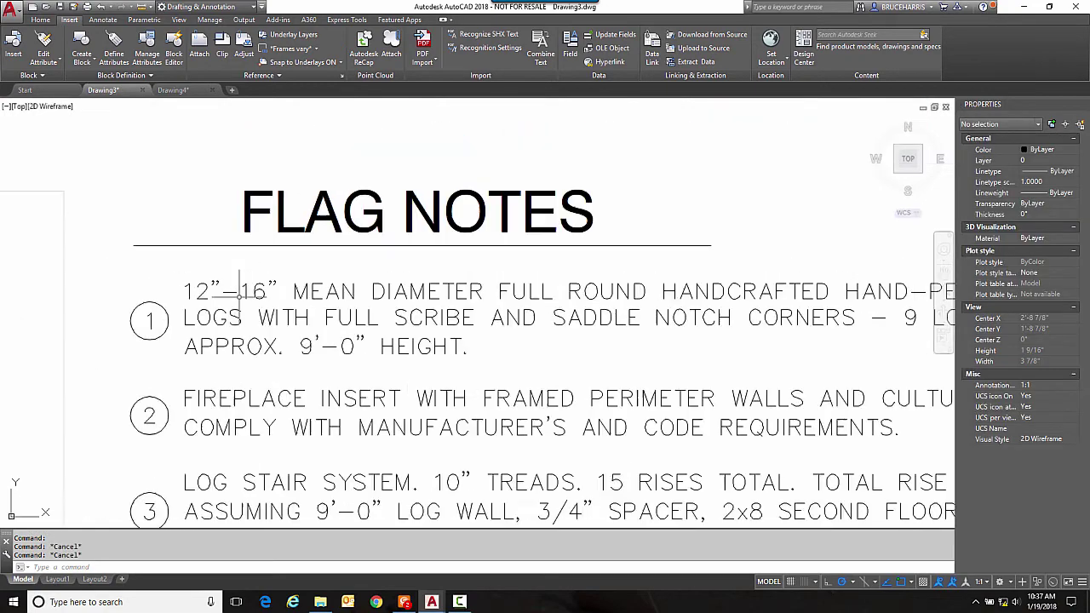
scroll(270, 323, "up", 5)
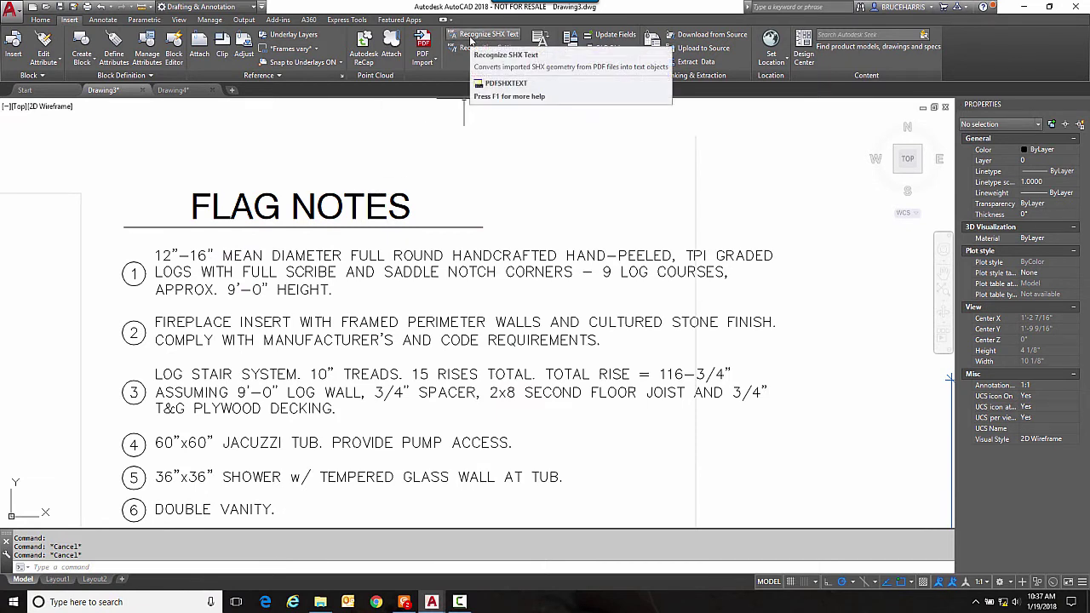
Start Recognize SHX Text, window-select flag notes 1–4, and bring up its settings.
left_click(470, 40)
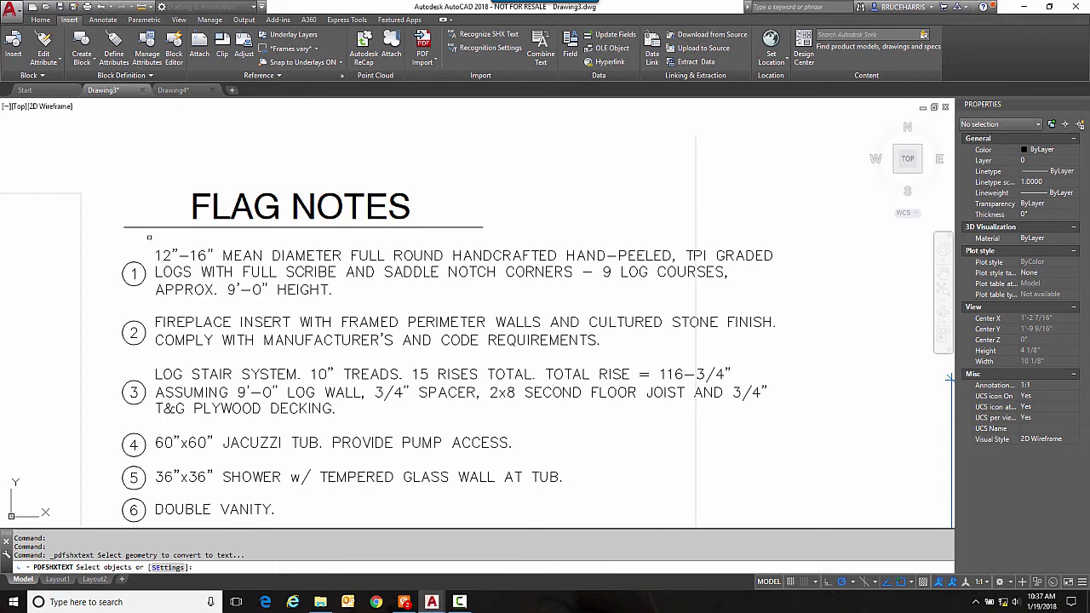
left_click(149, 236)
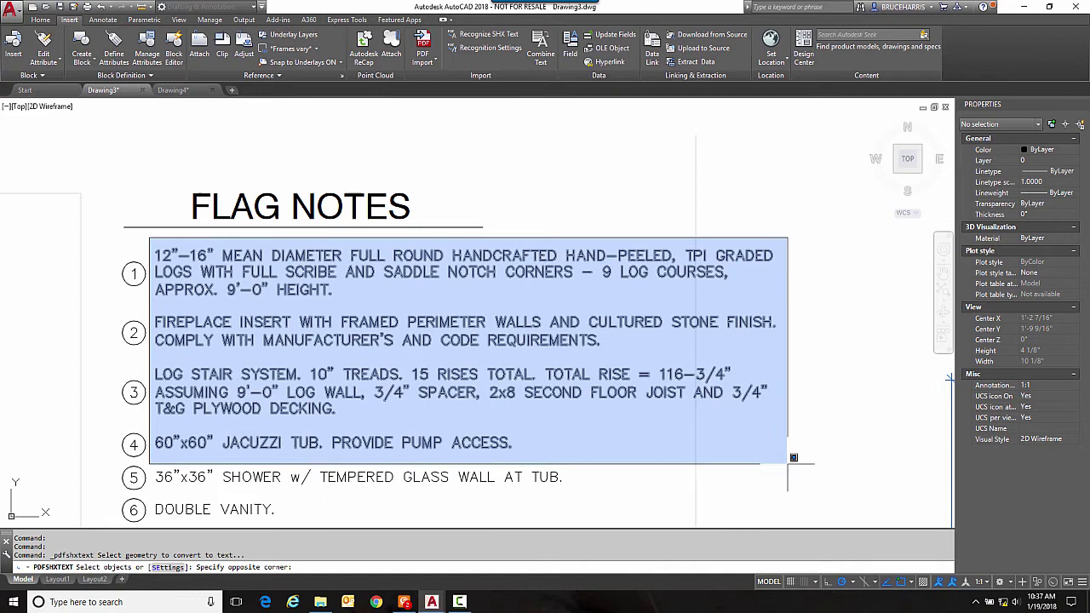
left_click(787, 464)
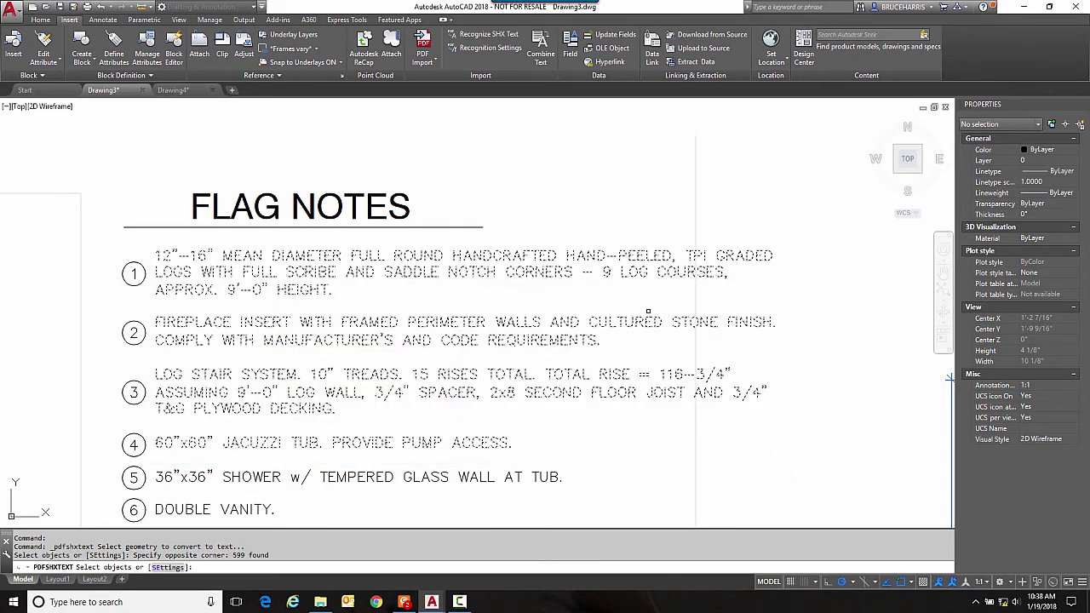
key("Return")
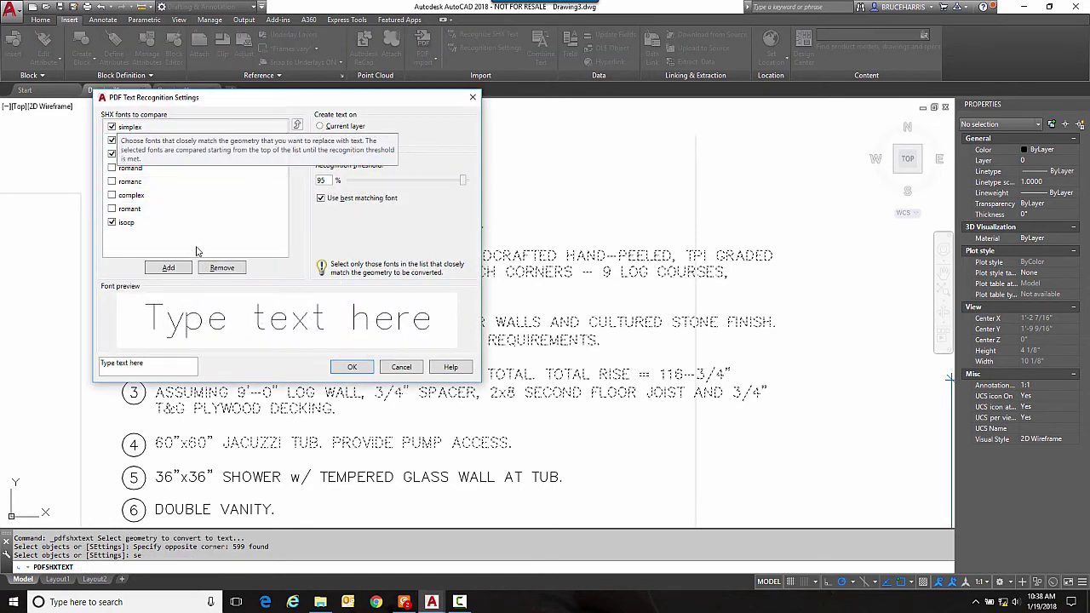
Accept the recognition settings and convert the flag notes into 9 simplex MText objects.
left_click(168, 268)
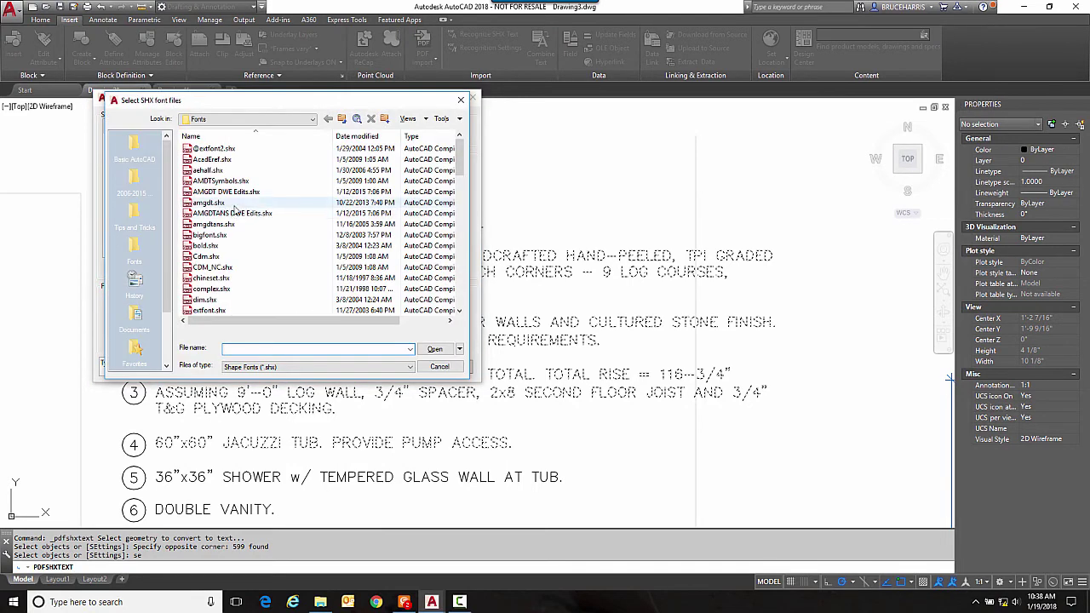
left_click(439, 367)
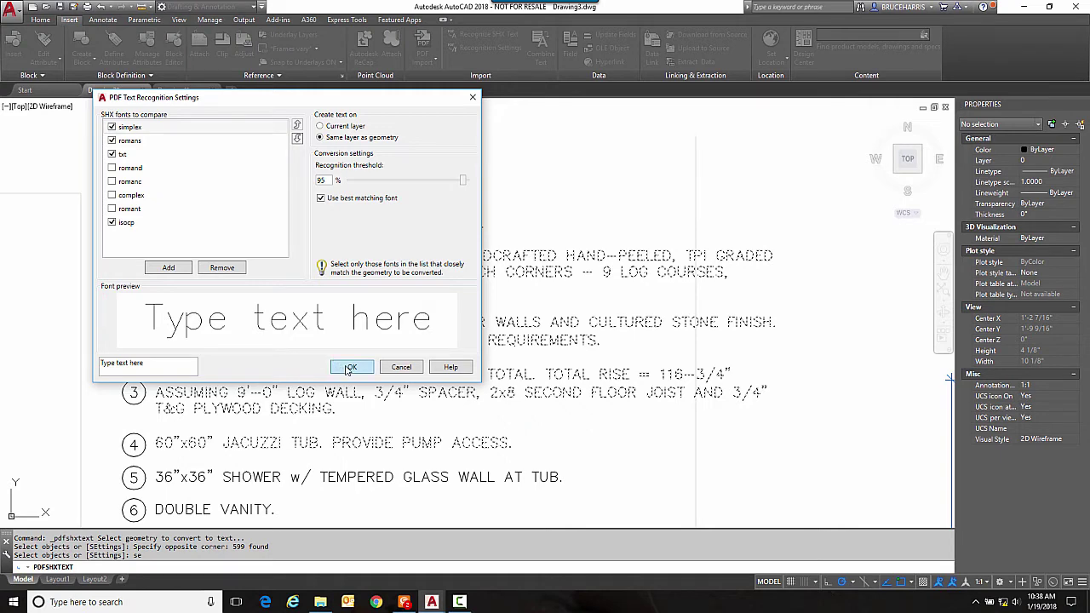
left_click(350, 367)
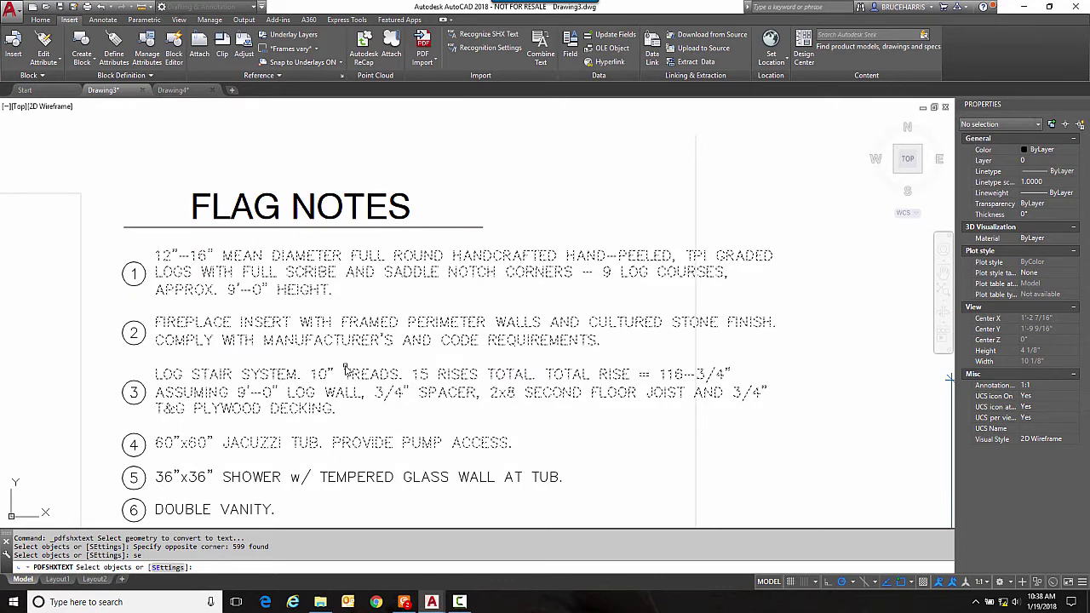
key("Return")
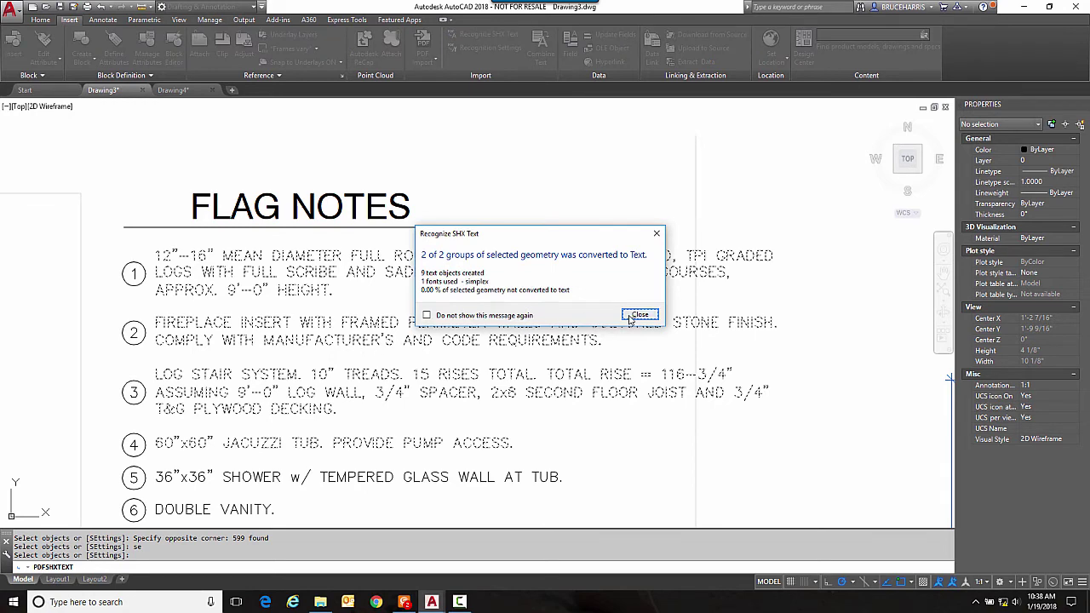
left_click(640, 315)
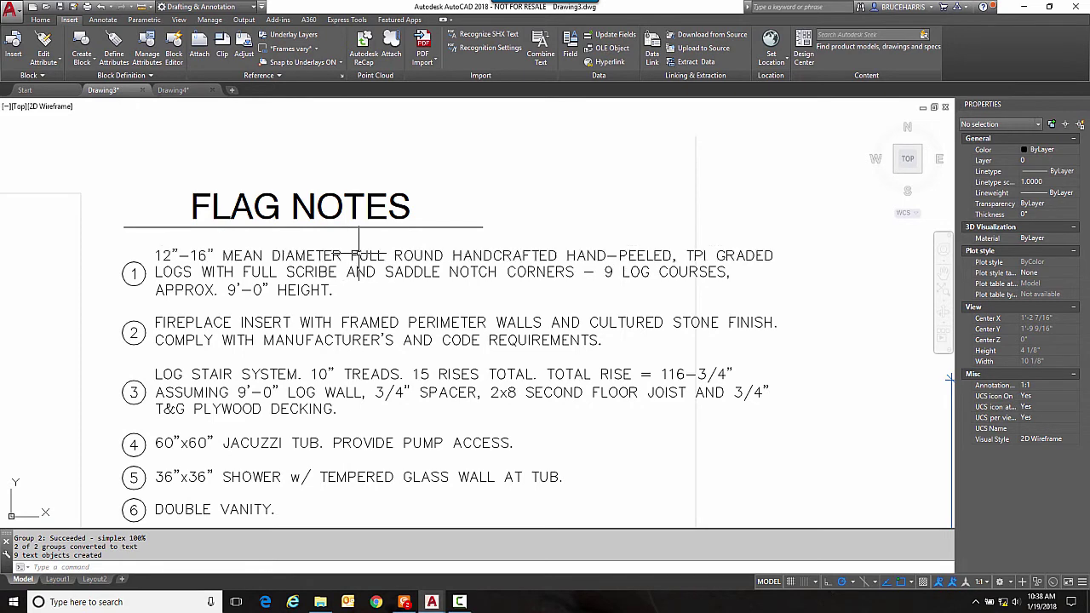
left_click(358, 255)
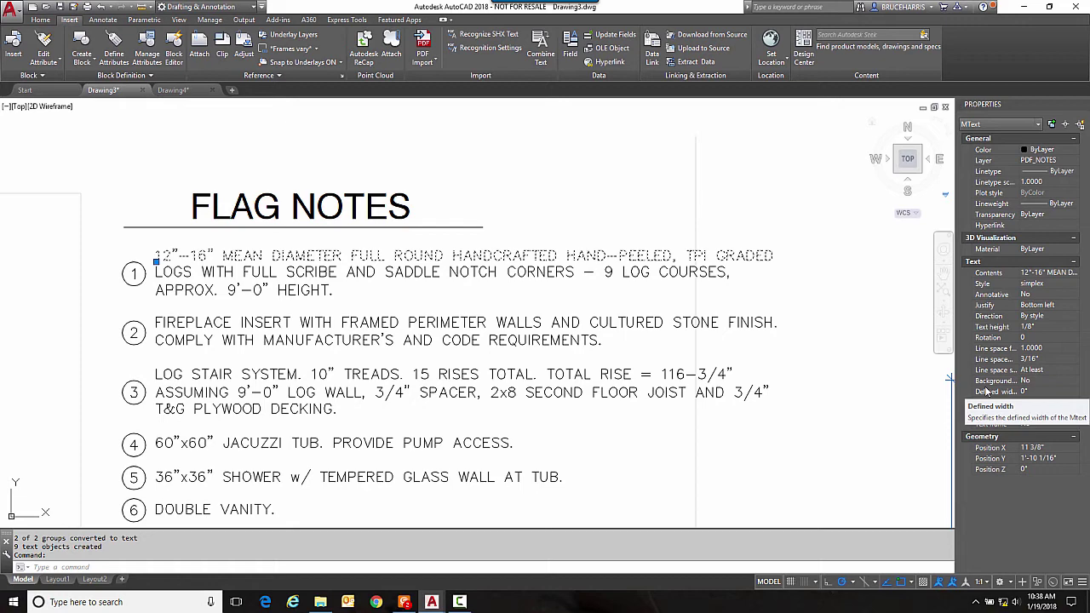
key("Escape")
key("Escape")
scroll(707, 366, "down", 5)
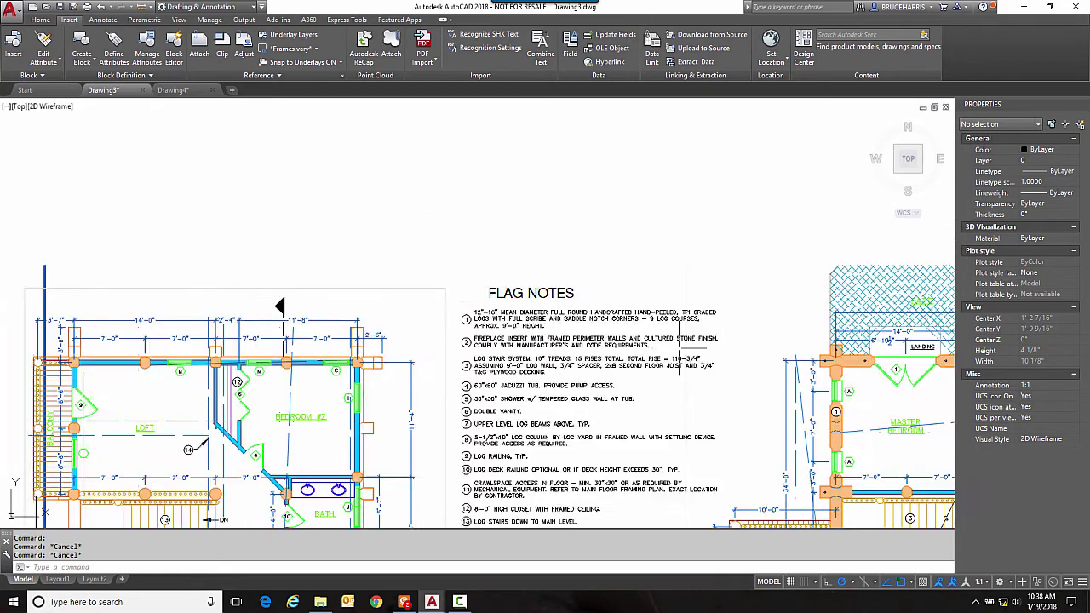
scroll(726, 372, "down", 4)
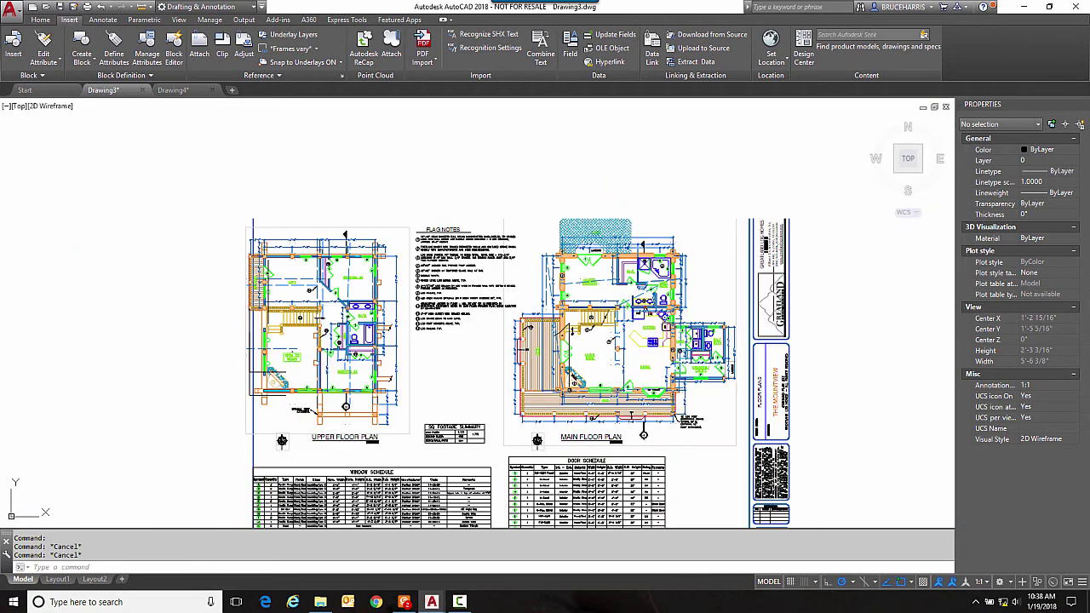
scroll(783, 289, "up", 8)
scroll(779, 287, "up", 5)
scroll(758, 196, "down", 2)
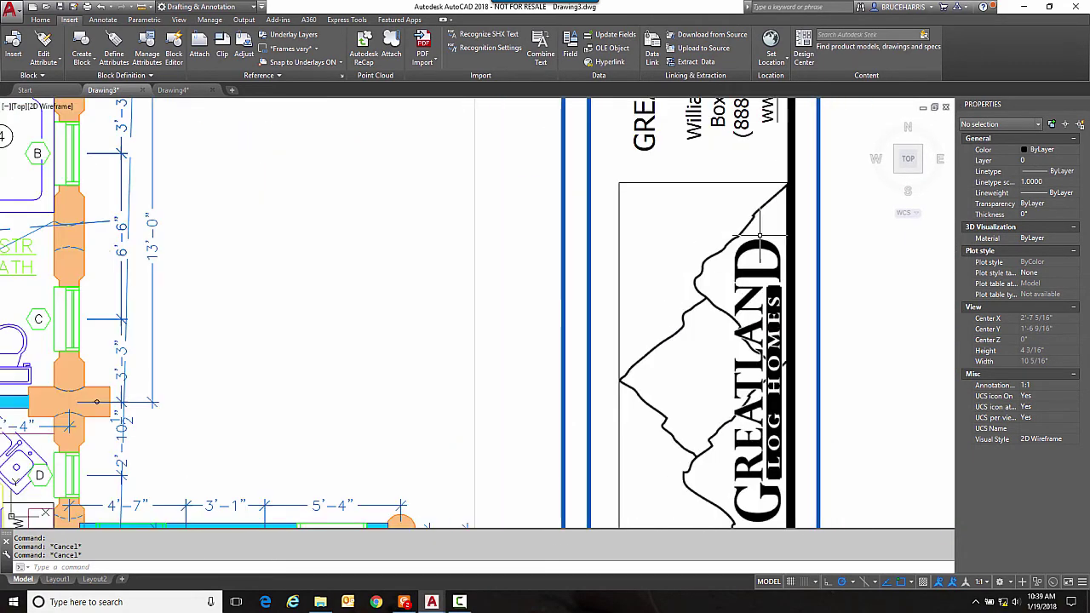
left_click(756, 182)
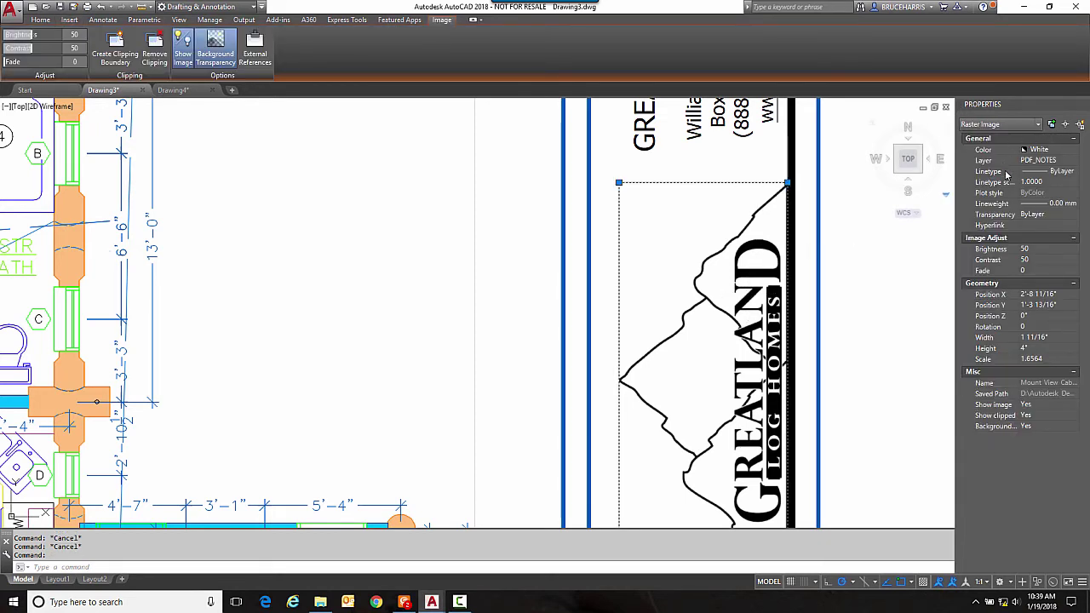
scroll(869, 282, "down", 2)
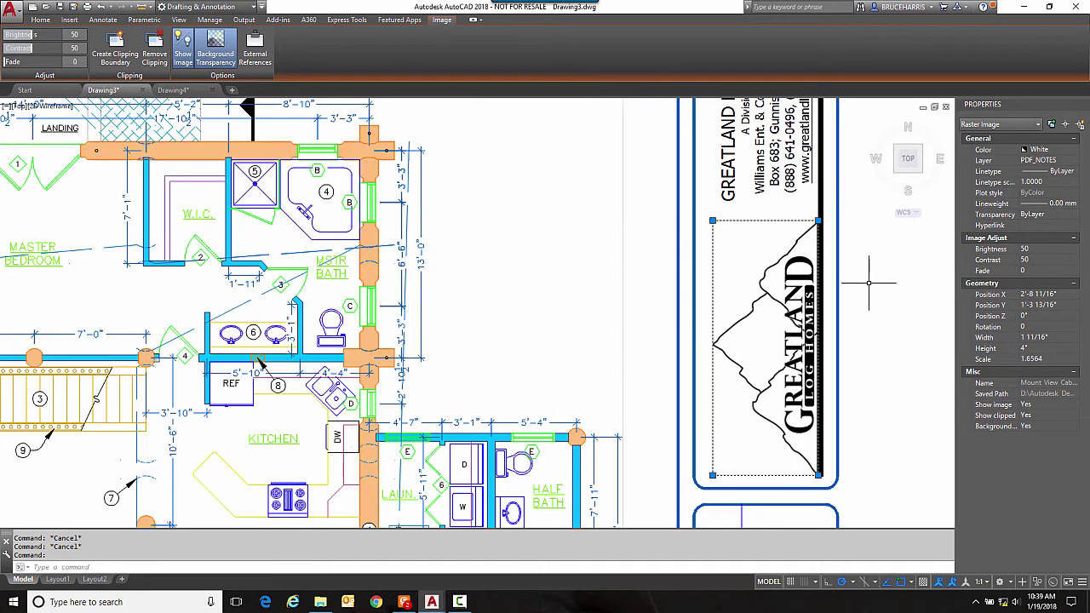
scroll(868, 283, "down", 2)
scroll(702, 276, "down", 2)
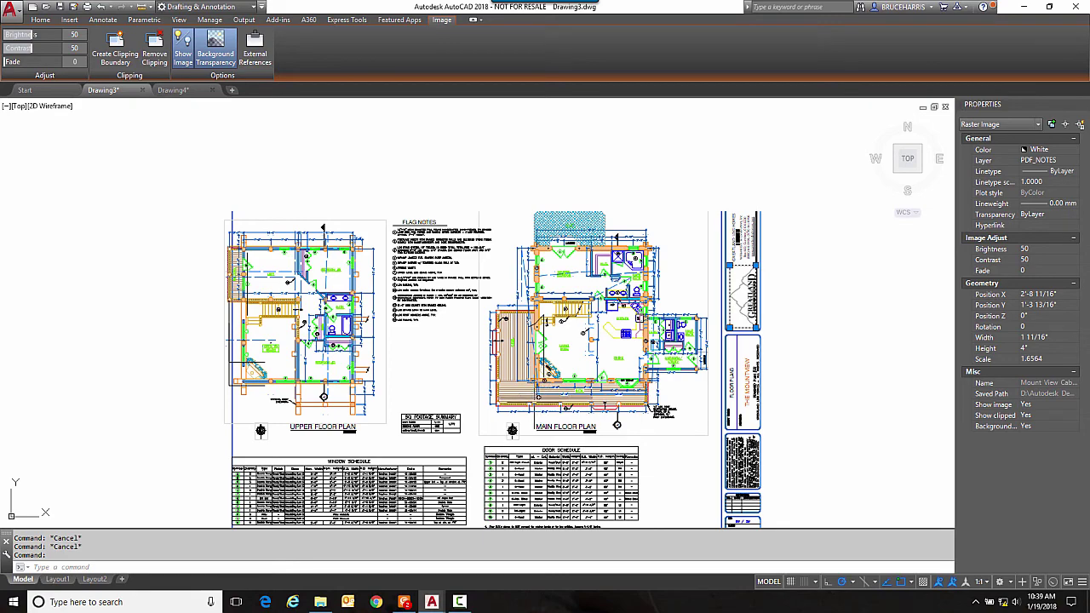
key("Escape")
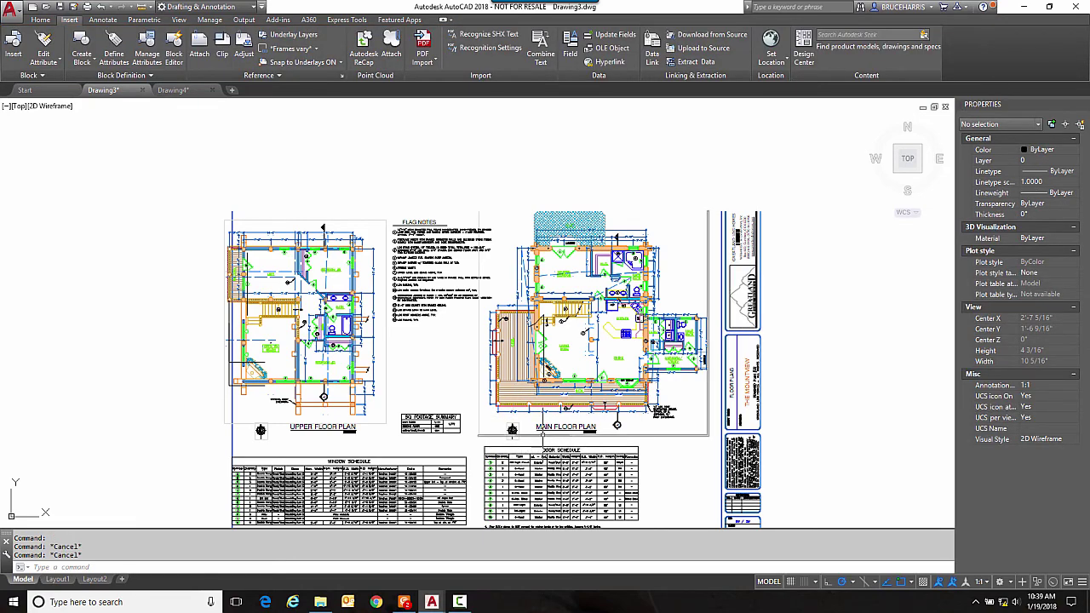
scroll(543, 431, "up", 5)
Pan the view around the MAIN FLOOR PLAN title and its 1/4" = 1'-0" scale note.
scroll(496, 417, "up", 1)
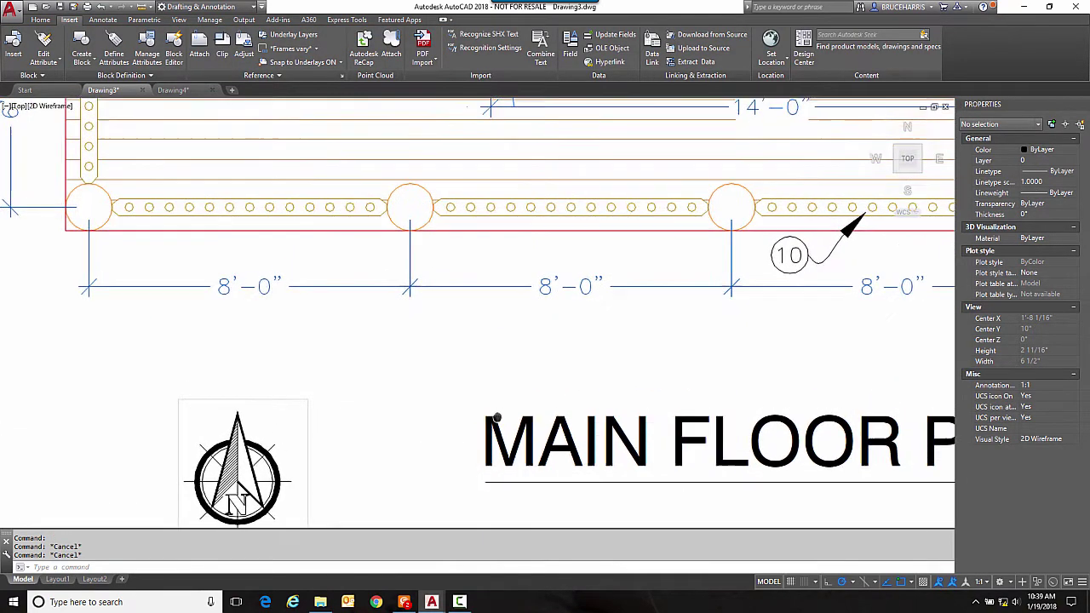
middle_click_drag(496, 417, 482, 433)
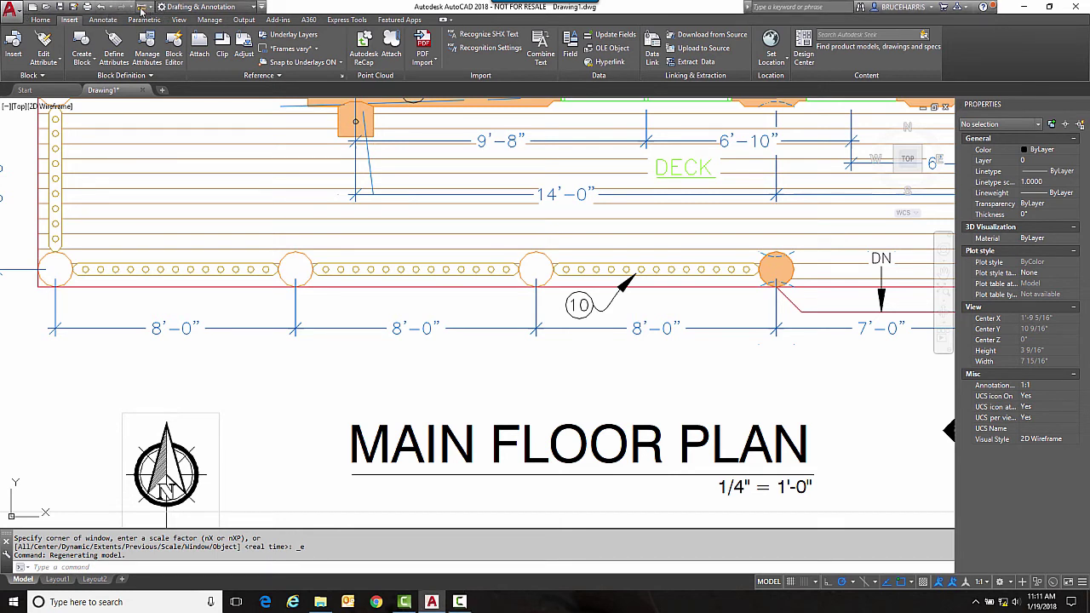
Measure the 8'-0" deck column spacing, which reads only 0'-2", then zoom out.
left_click(141, 6)
left_click(162, 25)
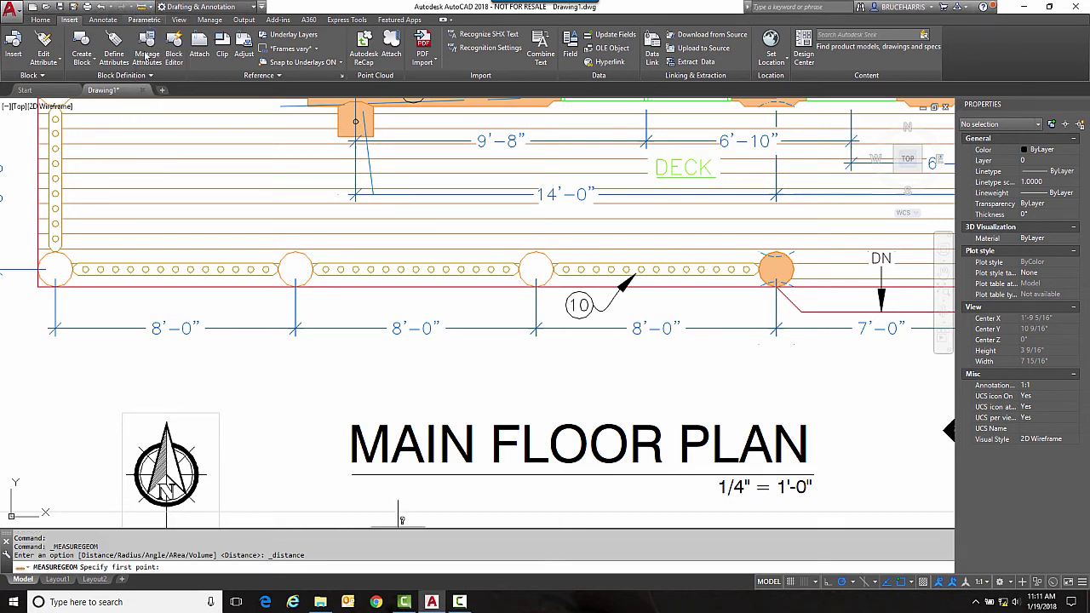
left_click(294, 269)
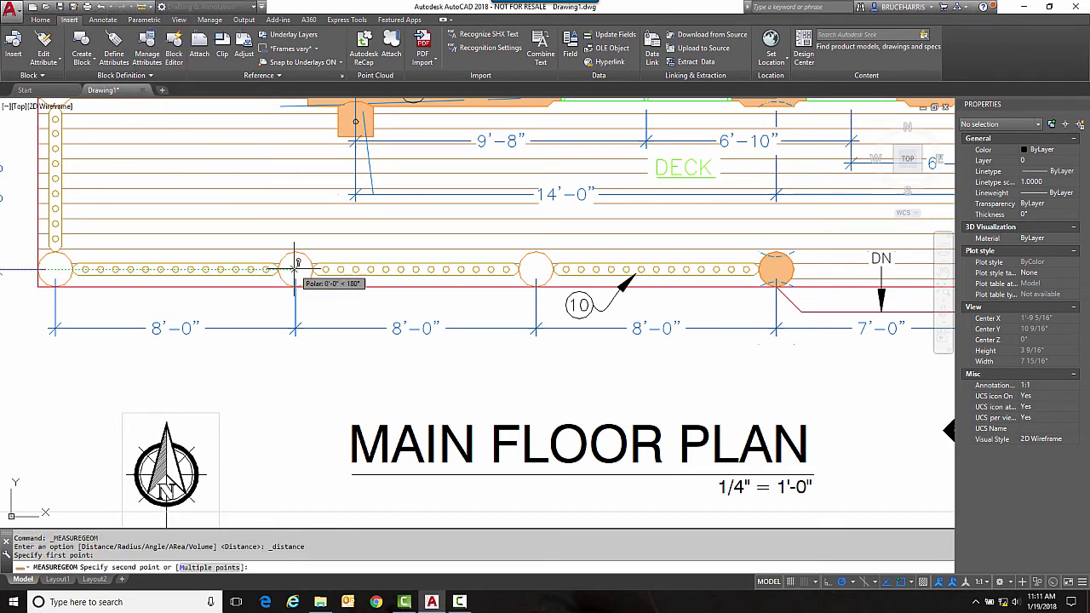
left_click(536, 269)
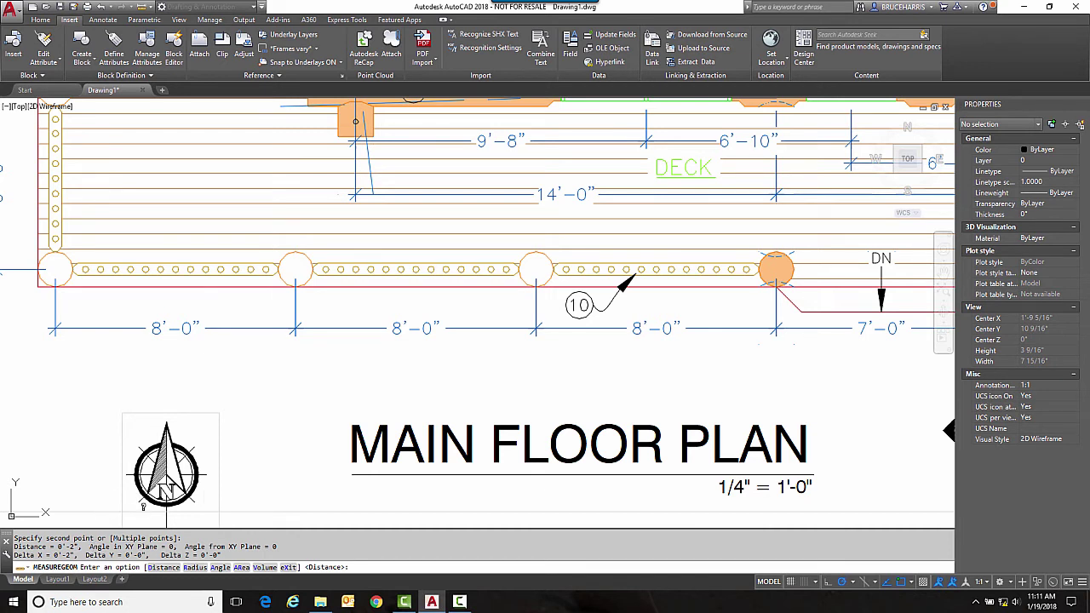
key("Escape")
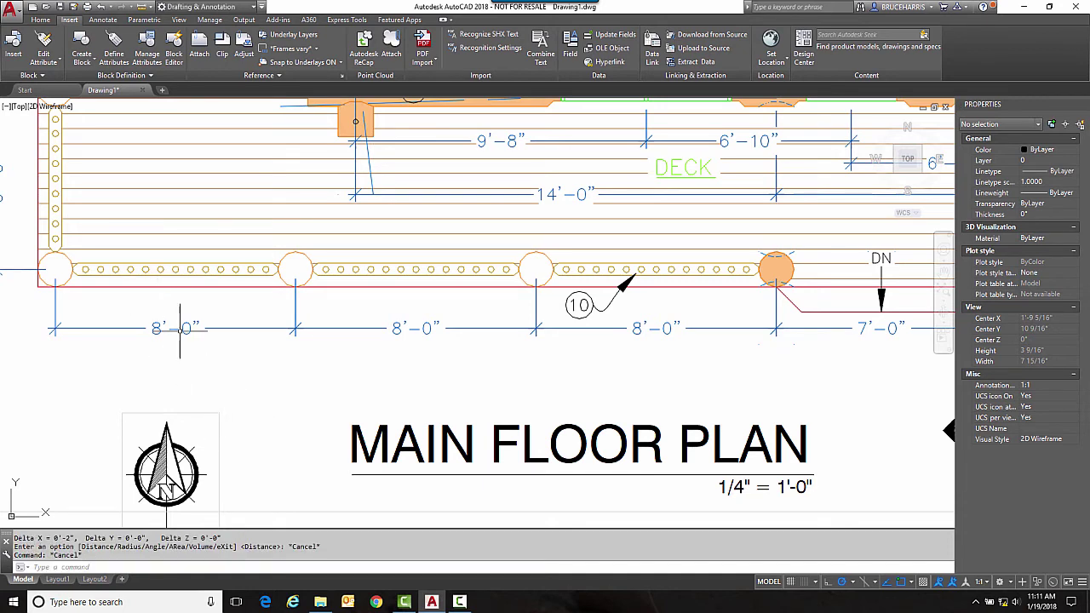
scroll(302, 384, "down", 10)
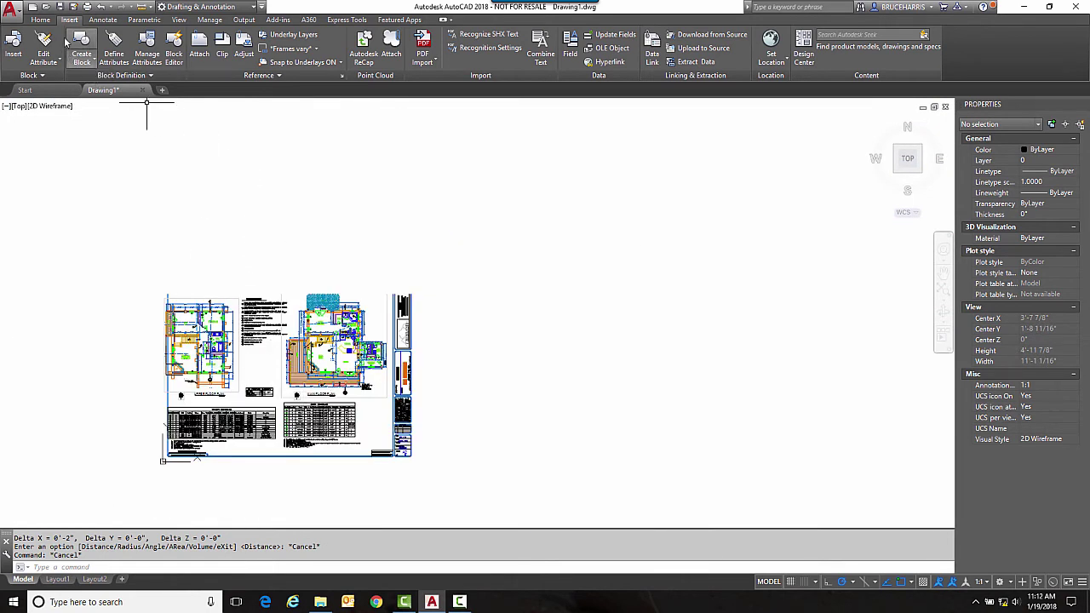
Start scaling all drawing objects from base point 0,0 using the Reference option.
left_click(40, 21)
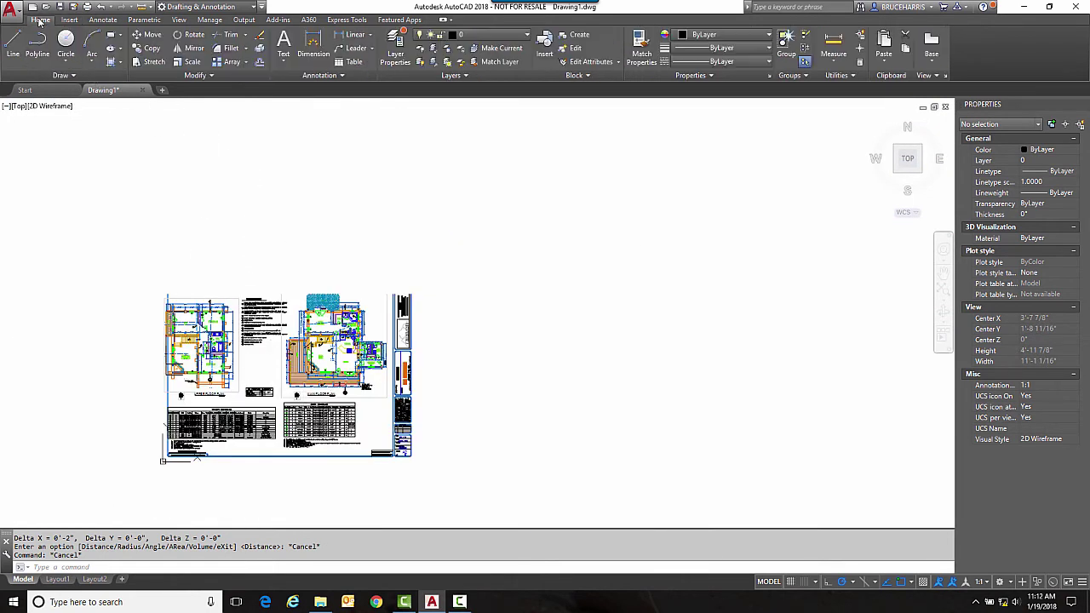
left_click(180, 60)
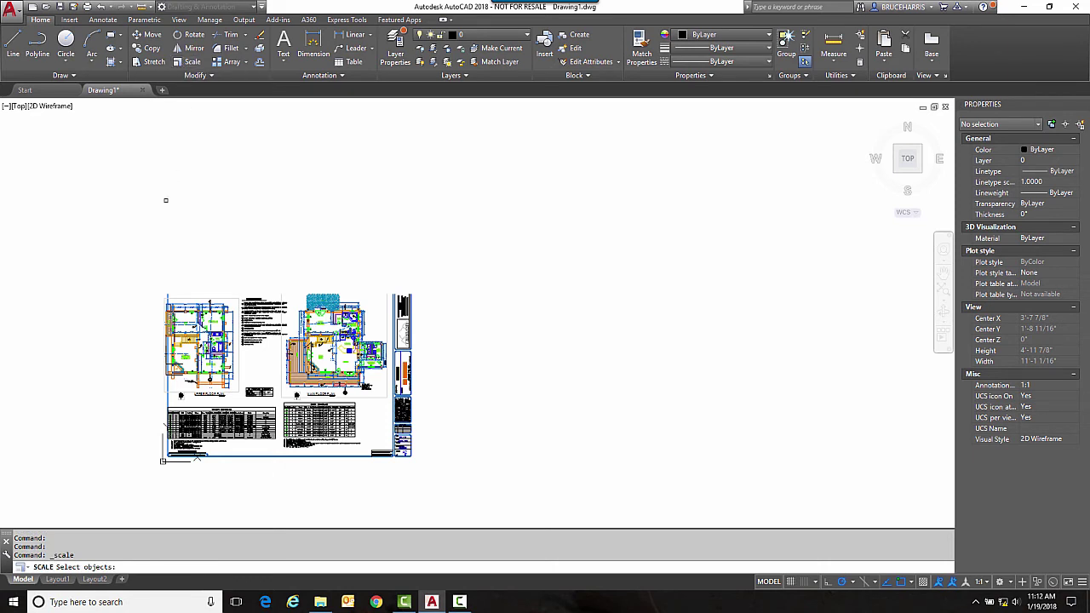
left_click(122, 247)
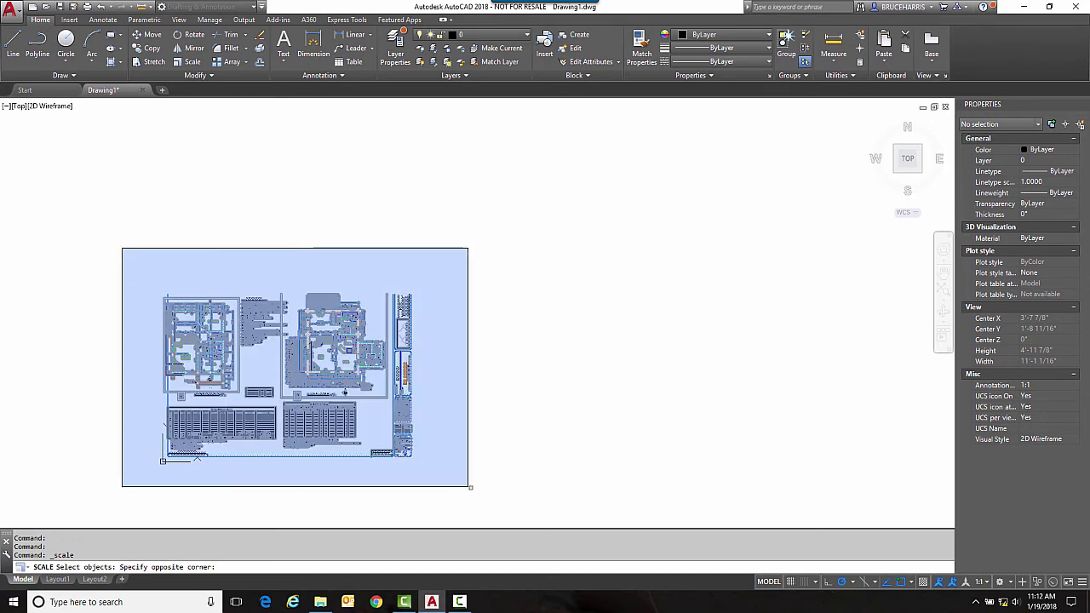
left_click(469, 487)
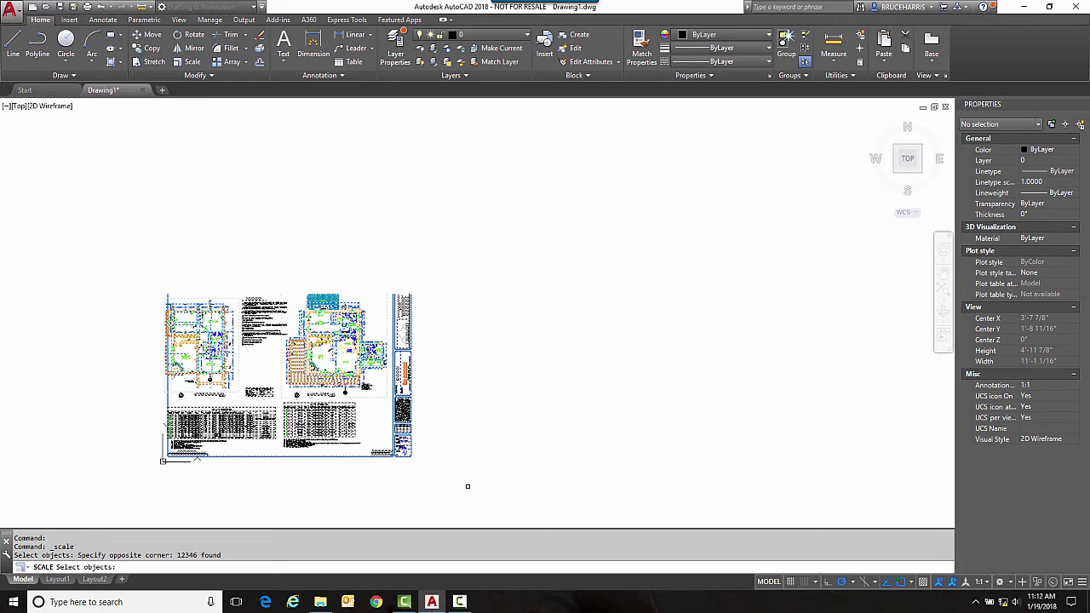
key("Return")
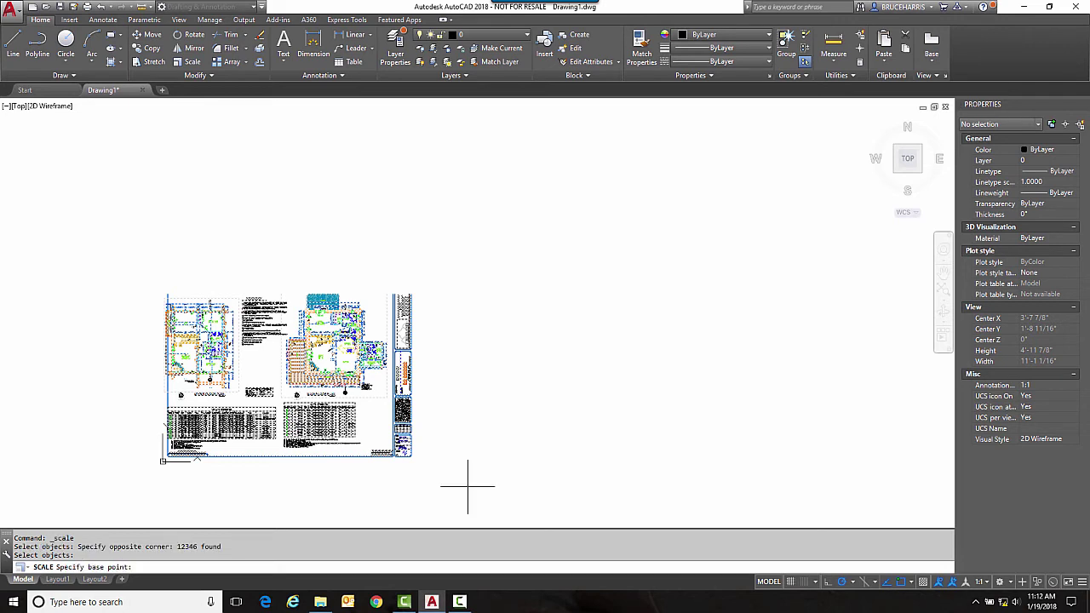
type("0,0")
key("Return")
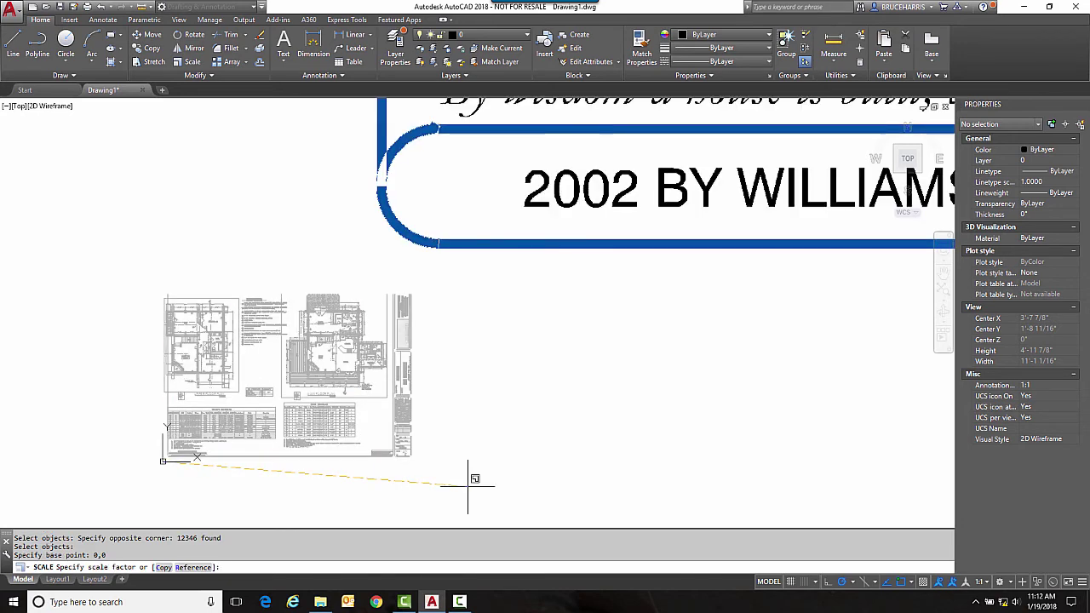
type("r")
key("Return")
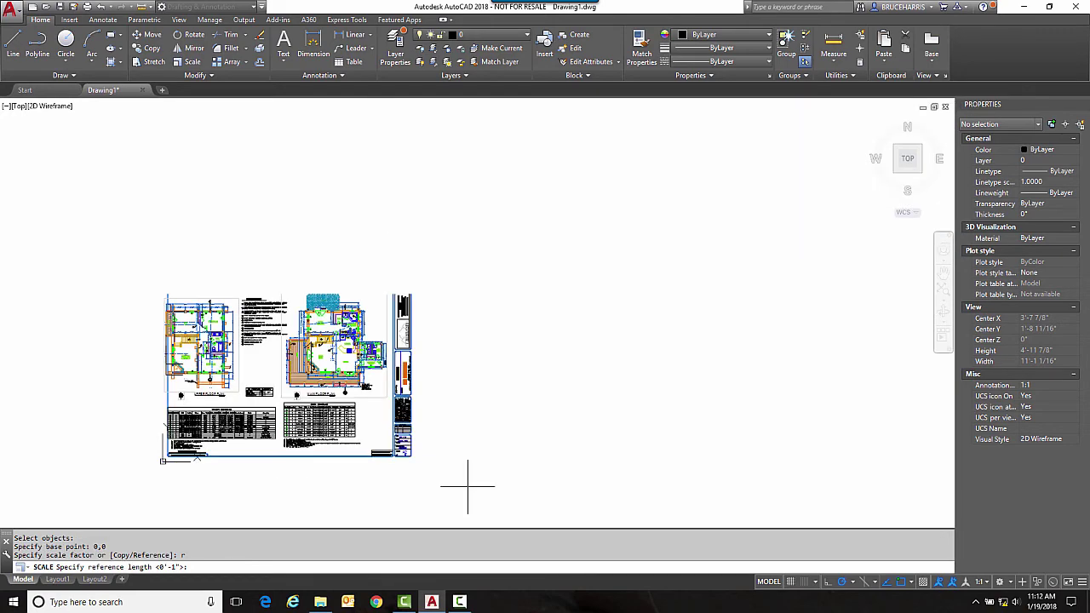
Use two deck column centres as the reference length and set it to 8'.
scroll(310, 378, "up", 8)
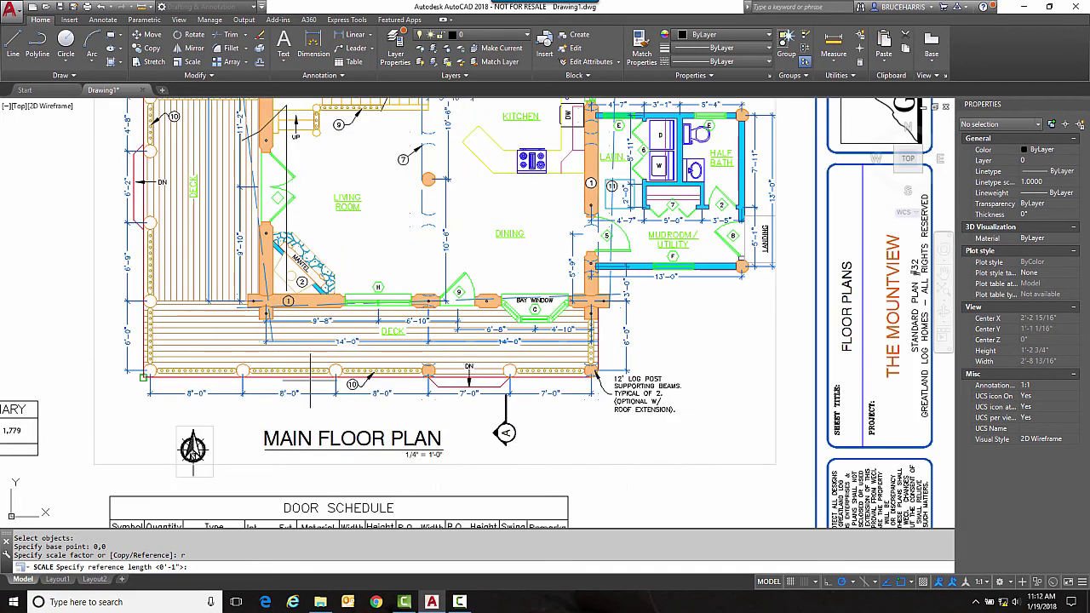
scroll(310, 379, "up", 5)
middle_click_drag(302, 462, 344, 371)
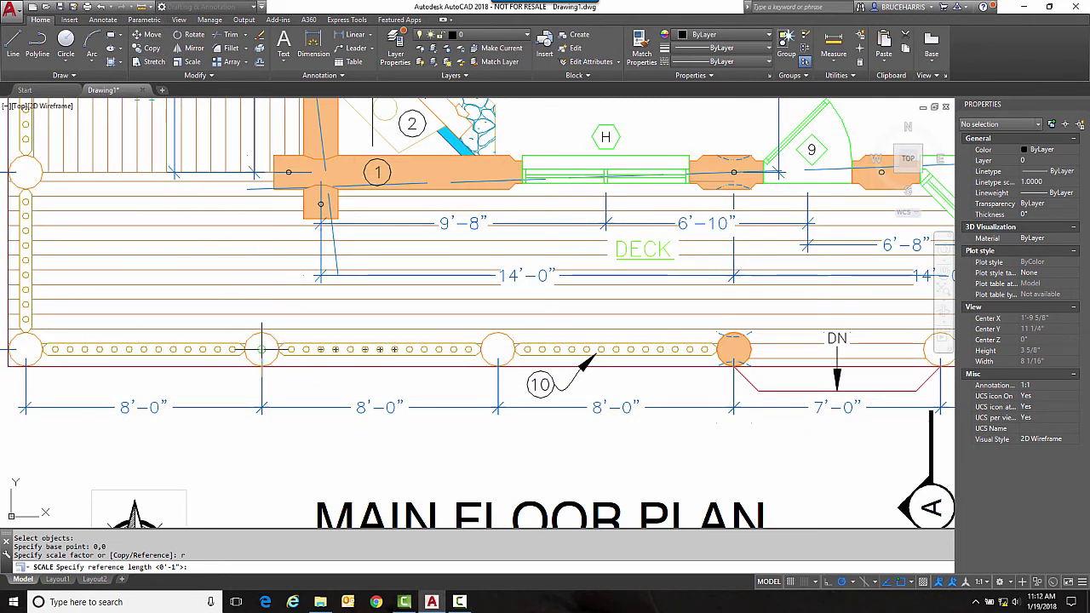
left_click(262, 349)
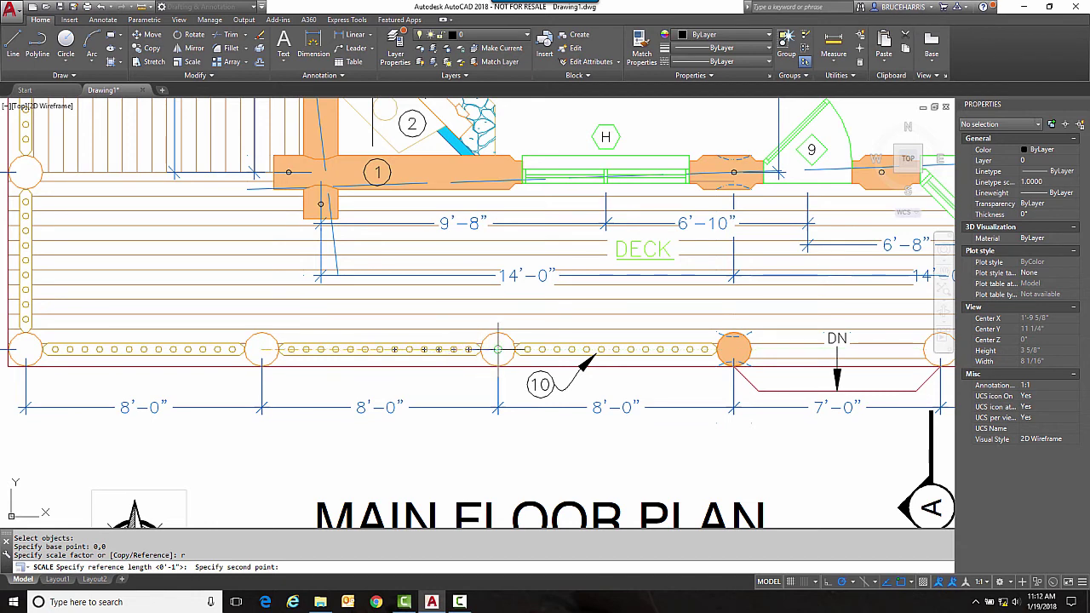
left_click(498, 349)
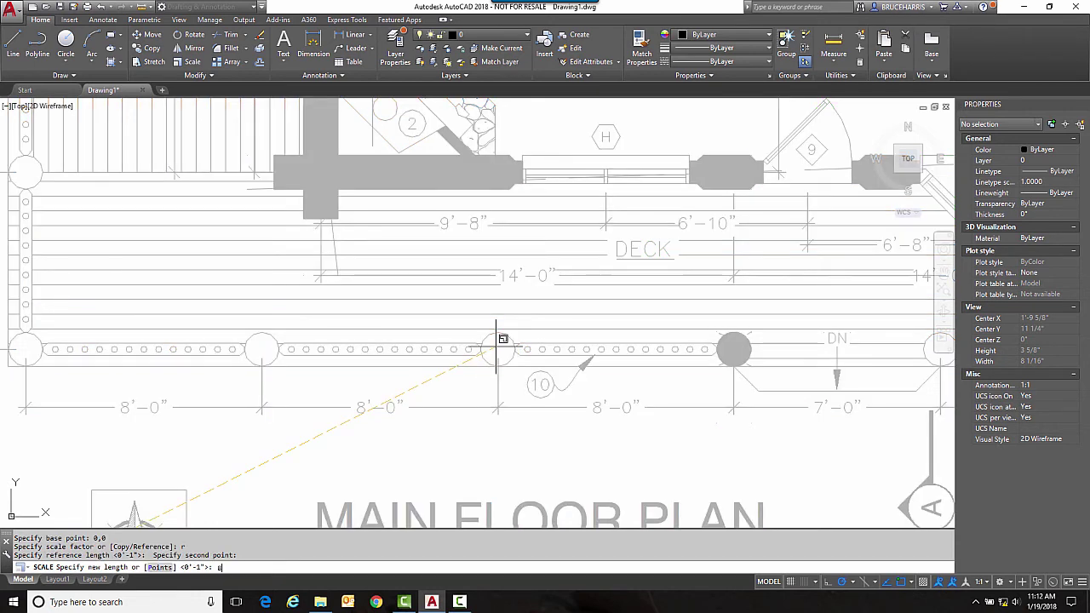
type("8'")
key("Return")
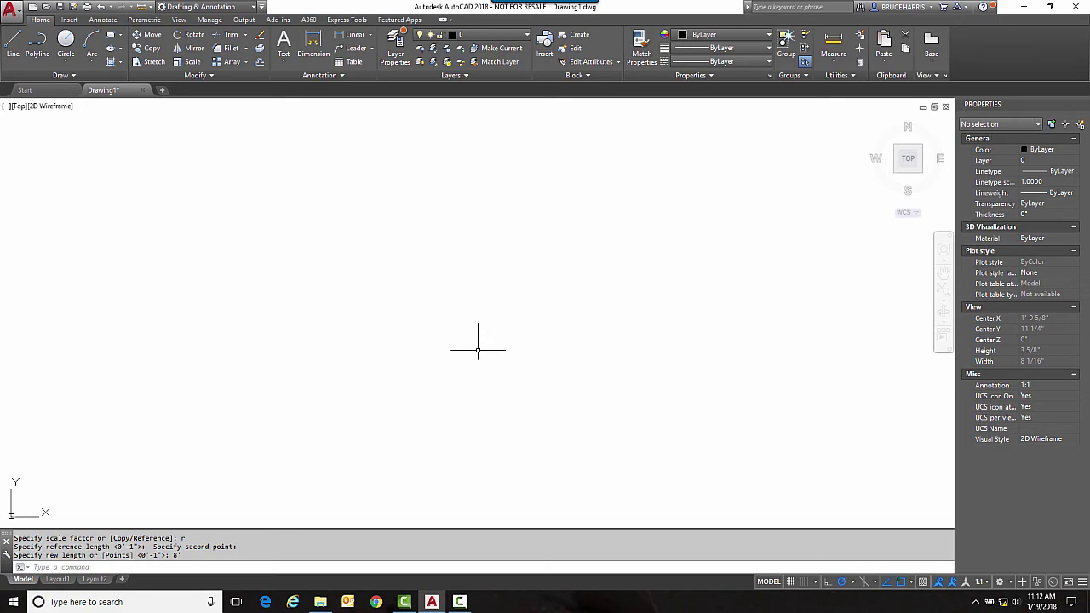
Re-measure the deck column spacing, now reading 8'-0".
middle_click(477, 349)
middle_click(478, 349)
scroll(478, 332, "up", 8)
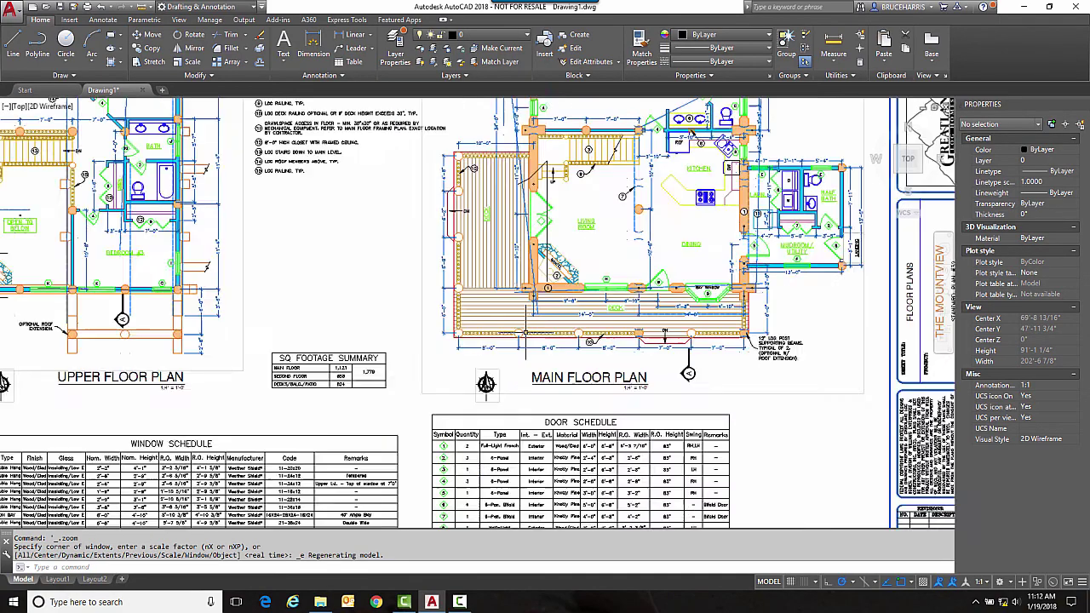
middle_click_drag(477, 330, 431, 324)
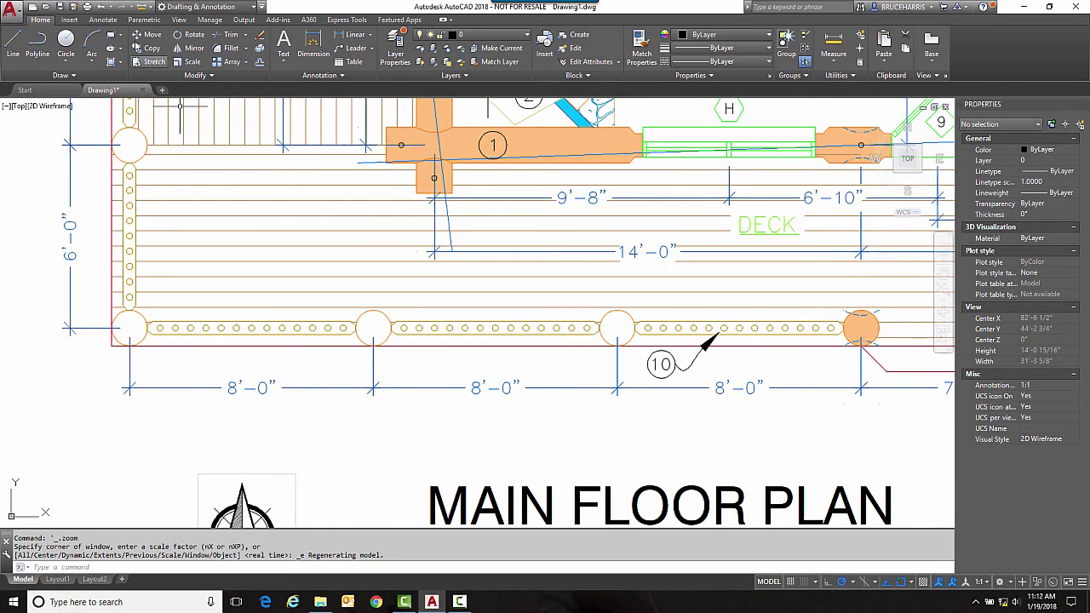
left_click(141, 7)
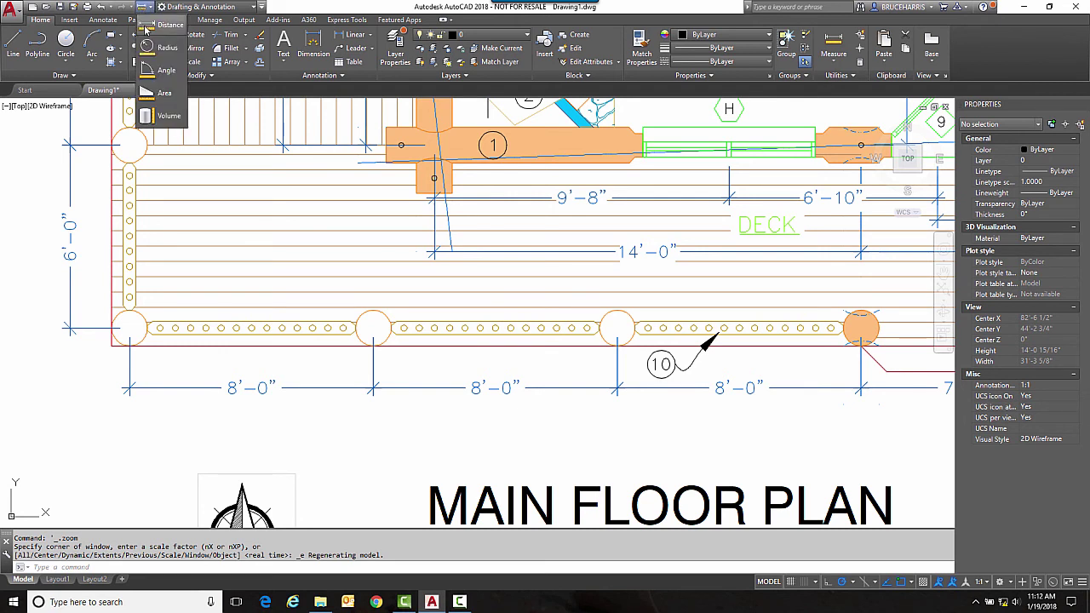
left_click(148, 29)
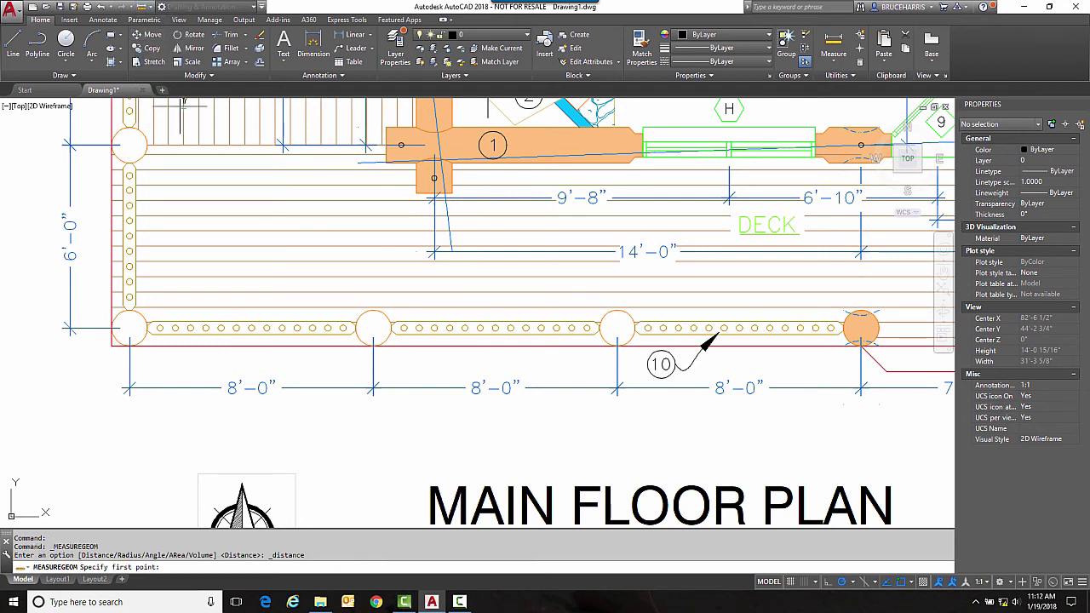
left_click(373, 327)
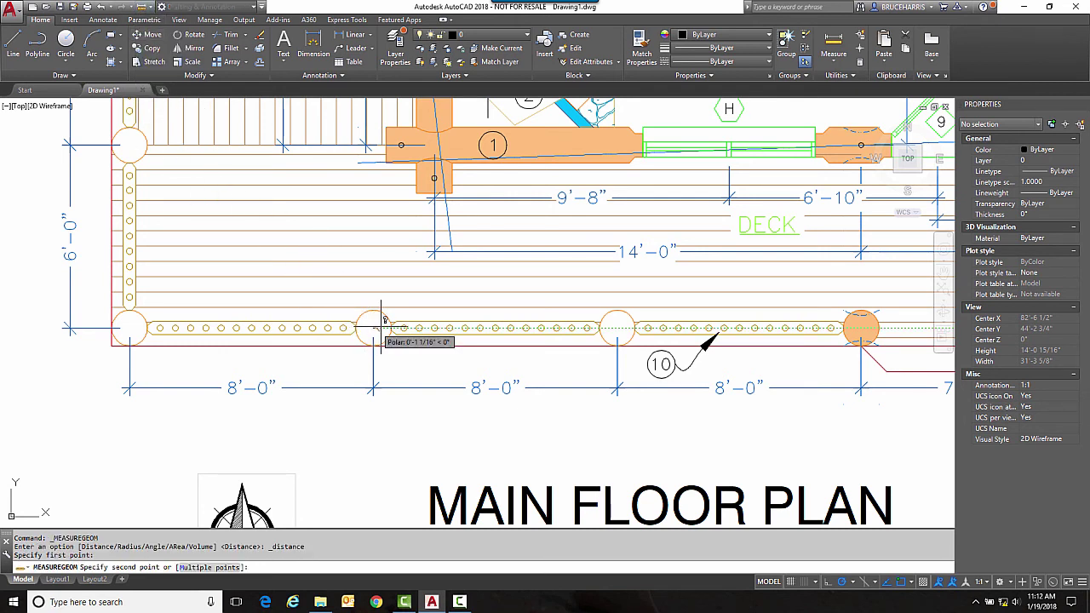
left_click(618, 328)
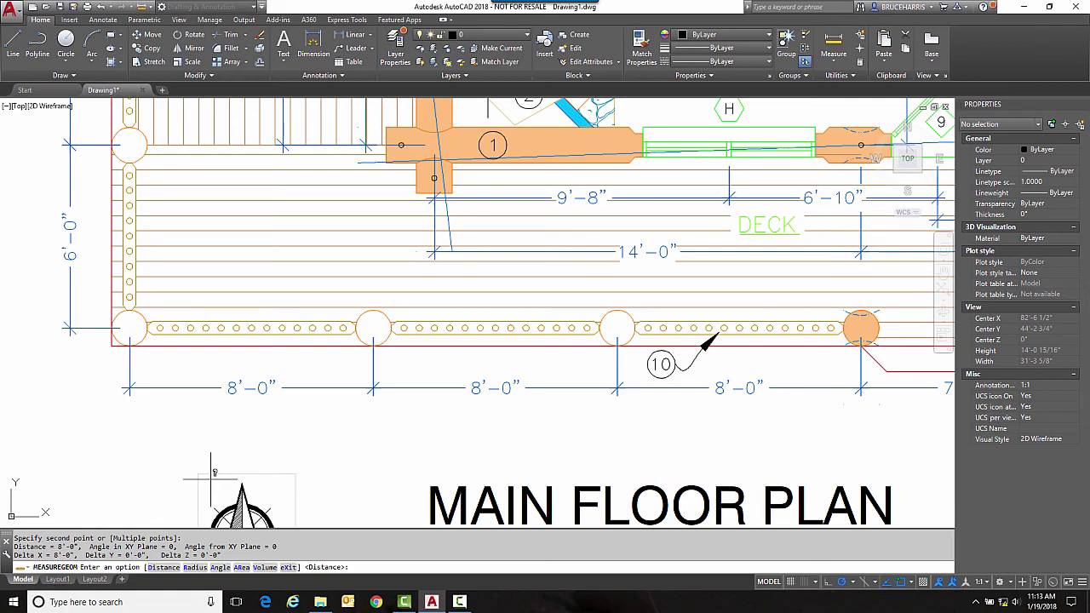
scroll(208, 436, "down", 5)
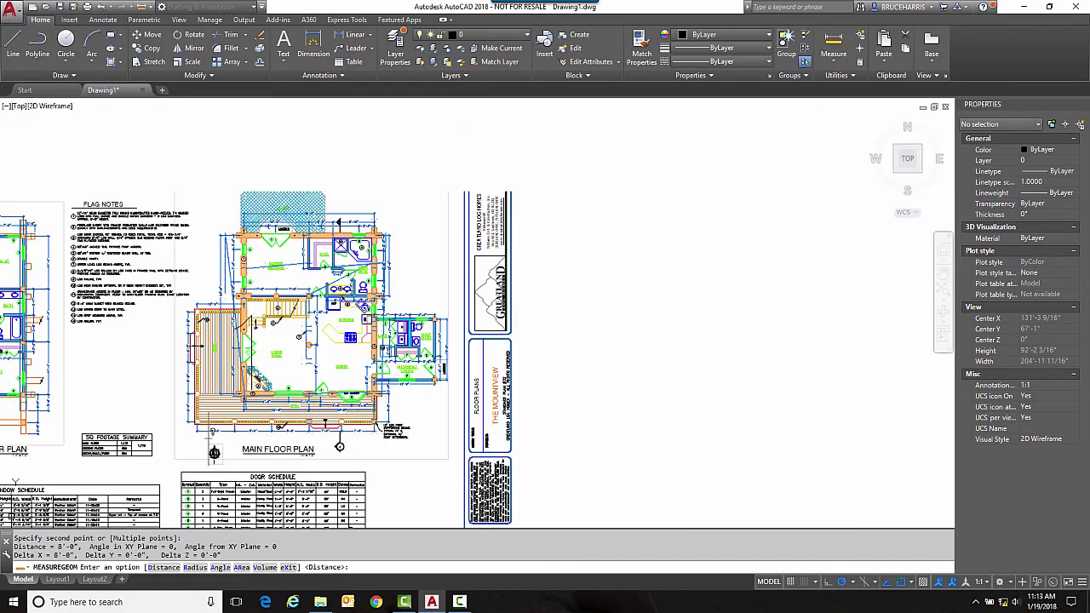
middle_click_drag(209, 436, 309, 391)
scroll(309, 392, "down", 2)
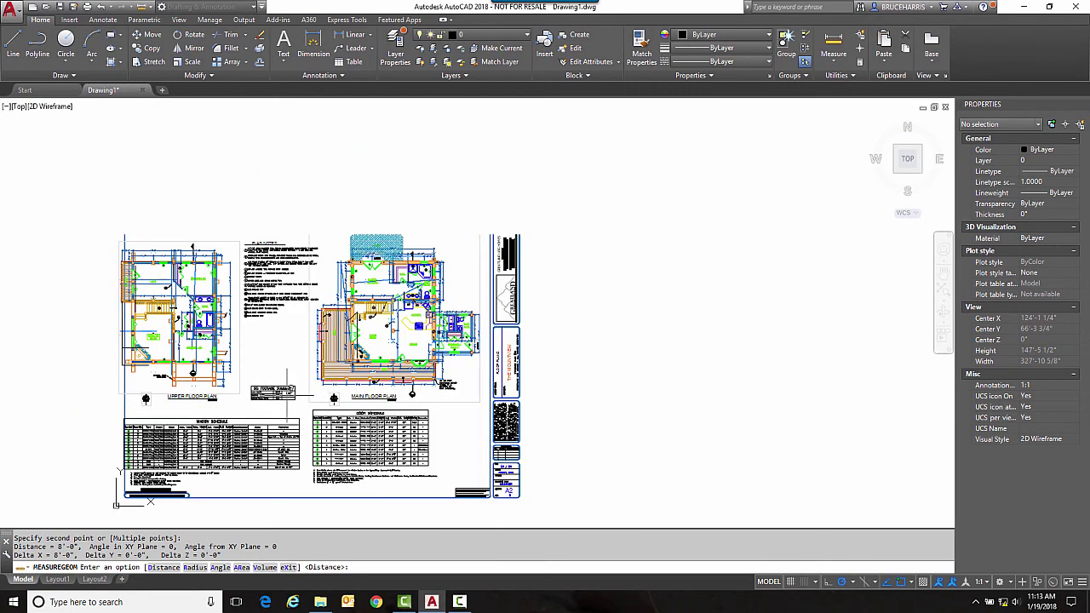